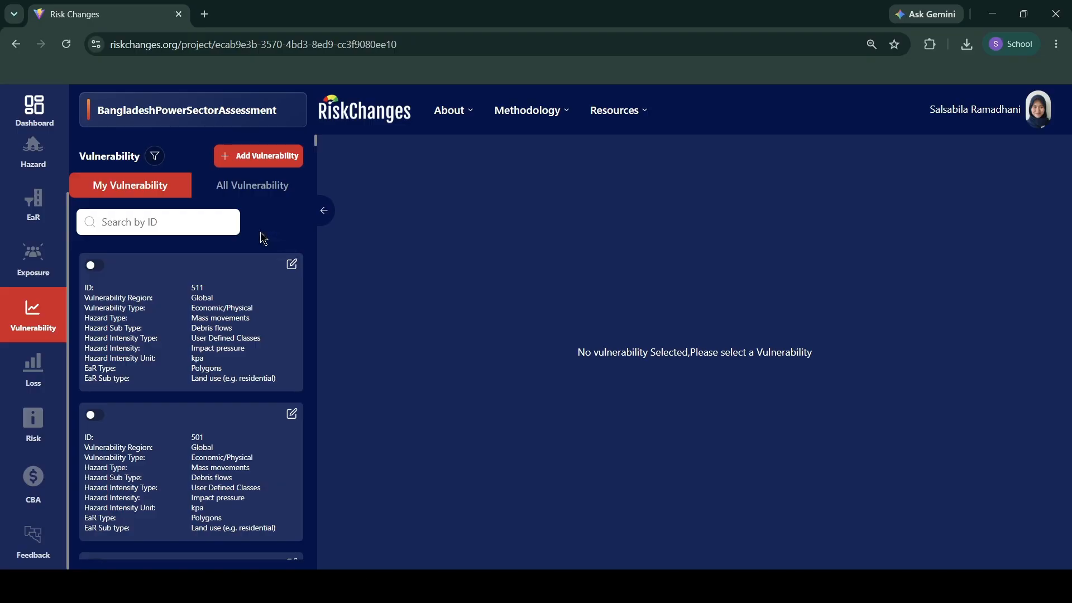
View the public vulnerability records of all users, and return to the personal vulnerability records.
{"action": "left_click", "coordinate": [220, 190]}
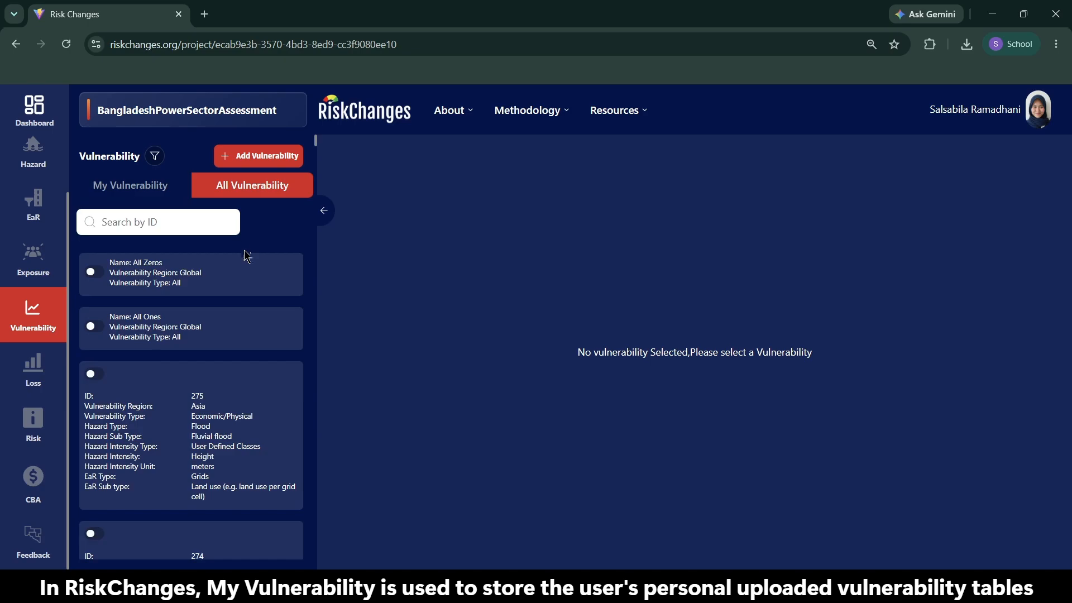
{"action": "mouse_move", "coordinate": [313, 146]}
{"action": "left_mouse_down"}
{"action": "mouse_move", "coordinate": [304, 543]}
{"action": "mouse_move", "coordinate": [303, 140]}
{"action": "left_mouse_up"}
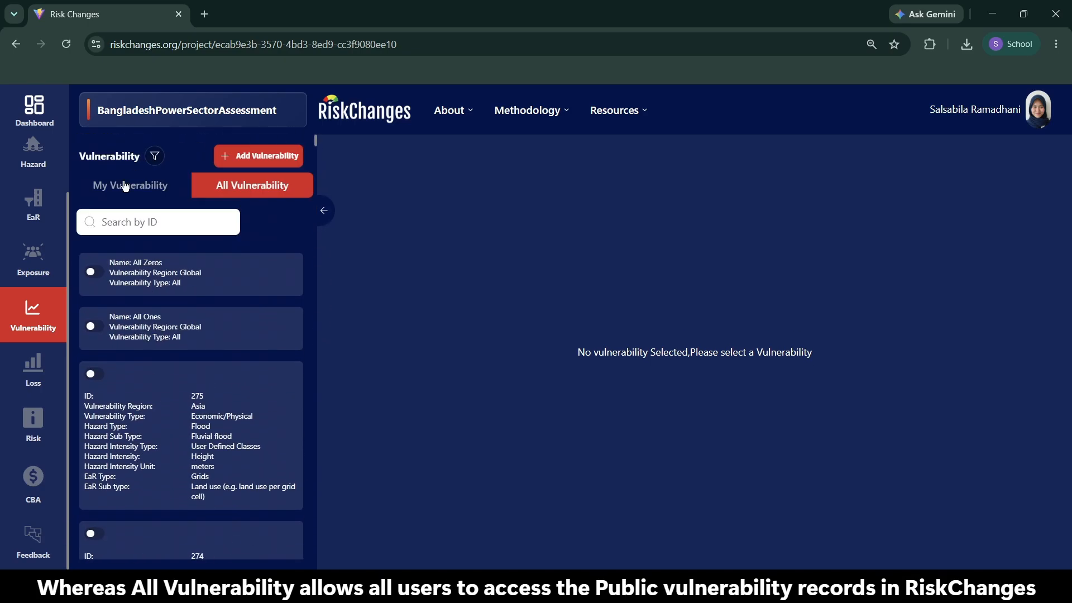
{"action": "left_click", "coordinate": [117, 197]}
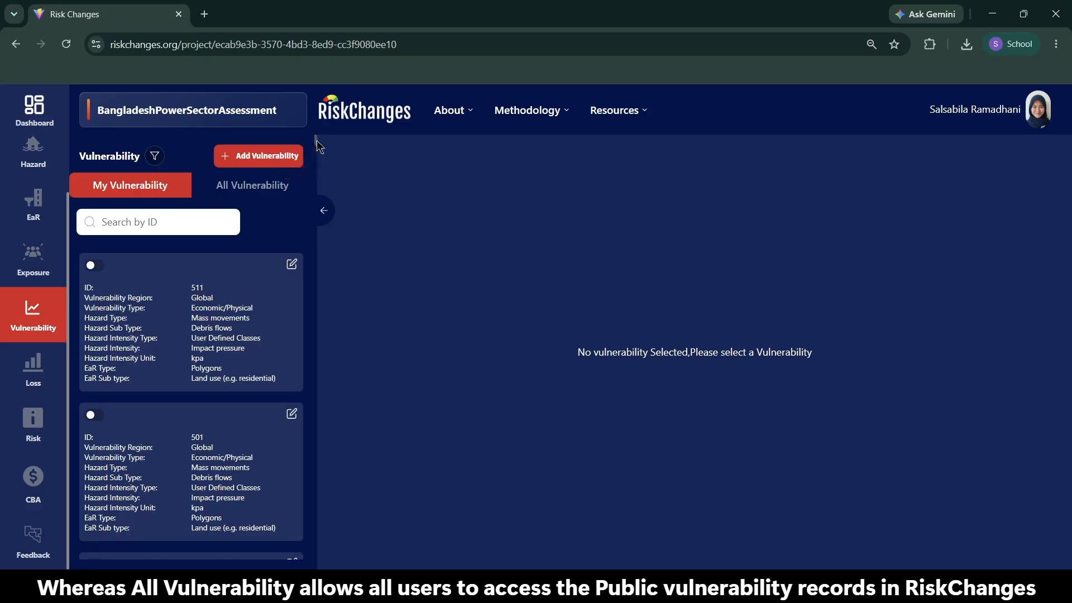
{"action": "left_click_drag", "start_coordinate": [317, 144], "coordinate": [341, 146]}
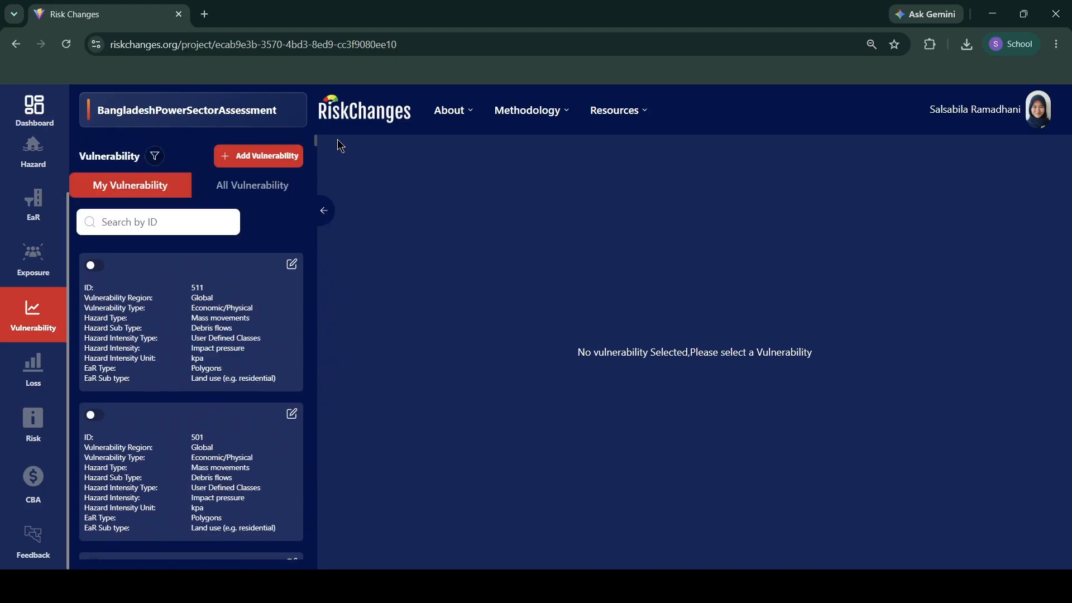
Start a new vulnerability record with the region Global and the vulnerability type Economic/Physical.
{"action": "left_click", "coordinate": [288, 158]}
{"action": "left_click", "coordinate": [275, 240]}
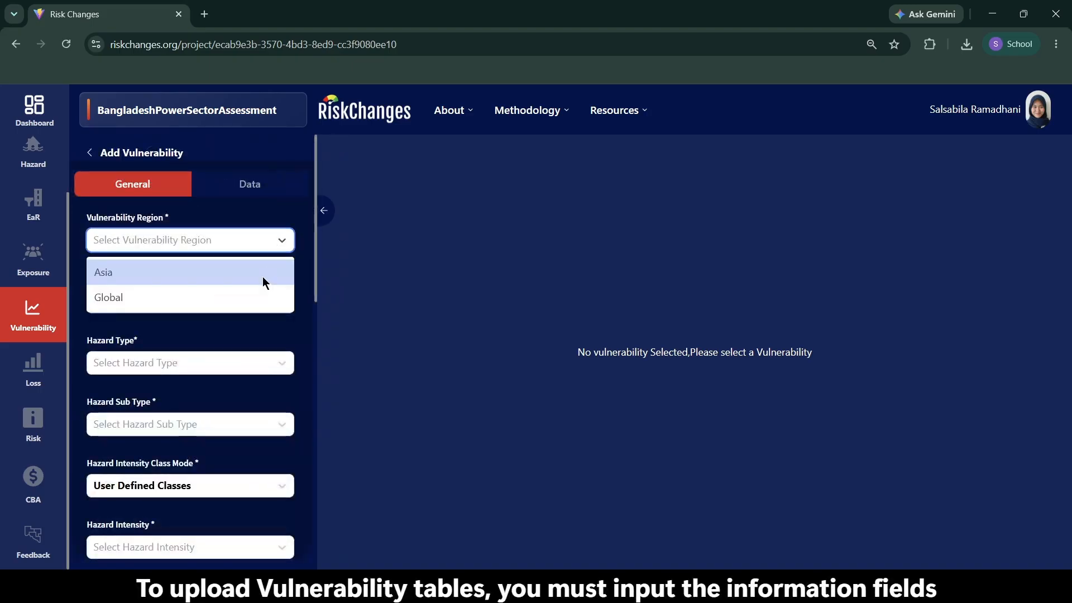
{"action": "left_click", "coordinate": [259, 296]}
{"action": "scroll", "coordinate": [187, 302], "scroll_direction": "up", "scroll_amount": 2}
{"action": "left_click", "coordinate": [187, 301]}
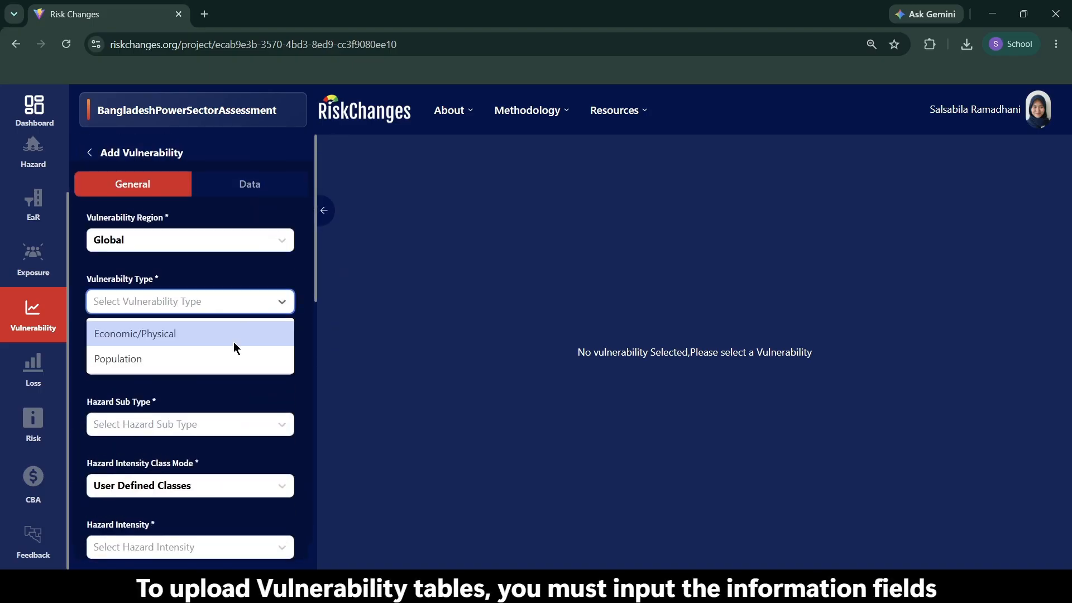
{"action": "left_click", "coordinate": [235, 347]}
Set the hazard type to Flood, the sub type to Fluvial flood and the intensity class mode to User Defined Classes.
{"action": "left_click", "coordinate": [248, 246]}
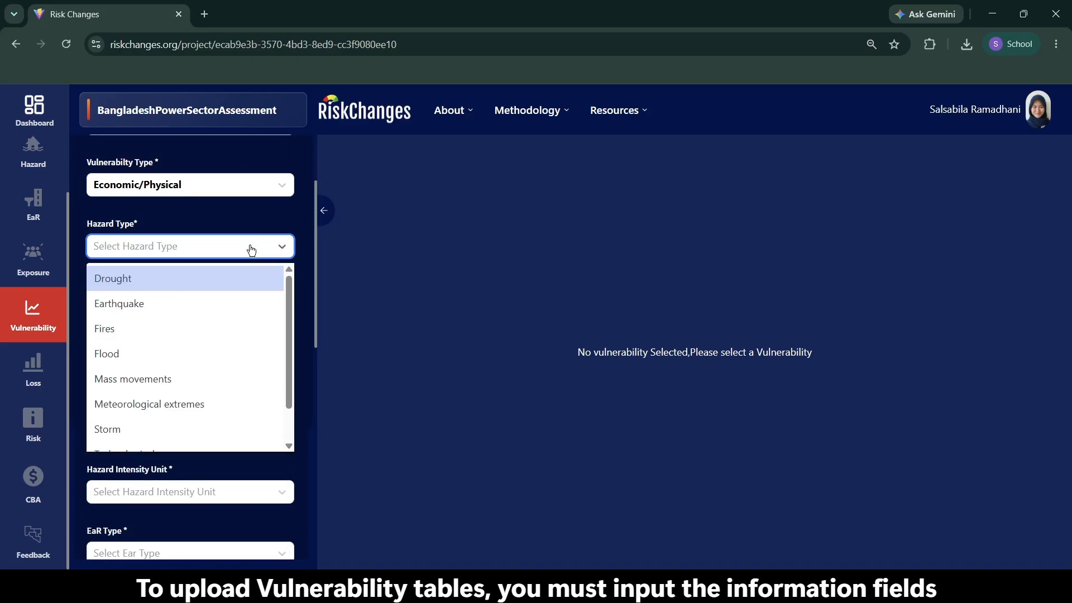
{"action": "left_click", "coordinate": [213, 352]}
{"action": "left_click", "coordinate": [214, 291]}
{"action": "left_click", "coordinate": [222, 274]}
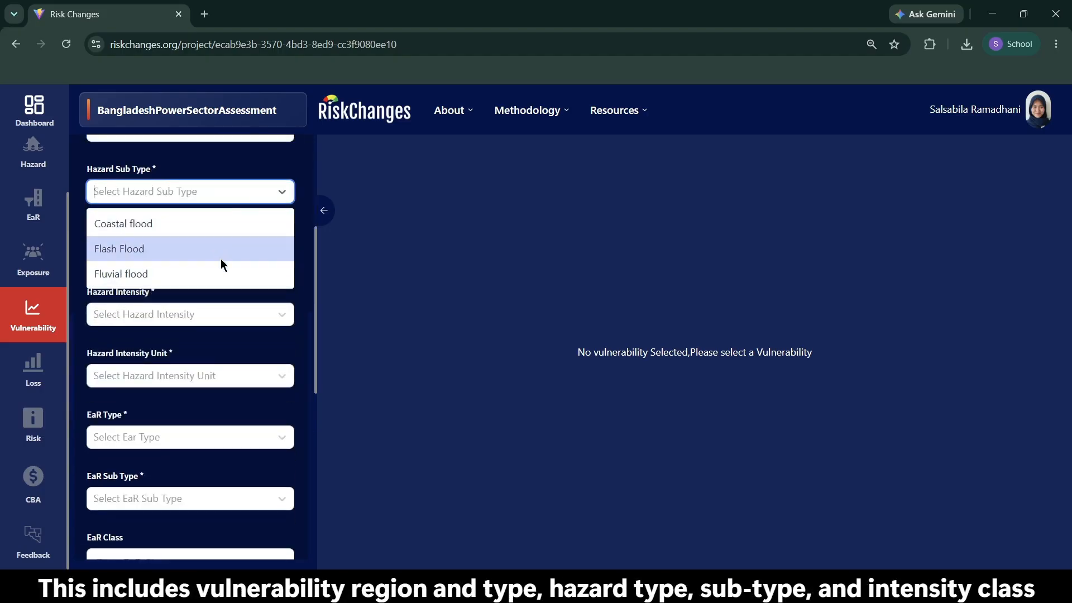
{"action": "left_click", "coordinate": [223, 258]}
{"action": "left_click", "coordinate": [216, 308]}
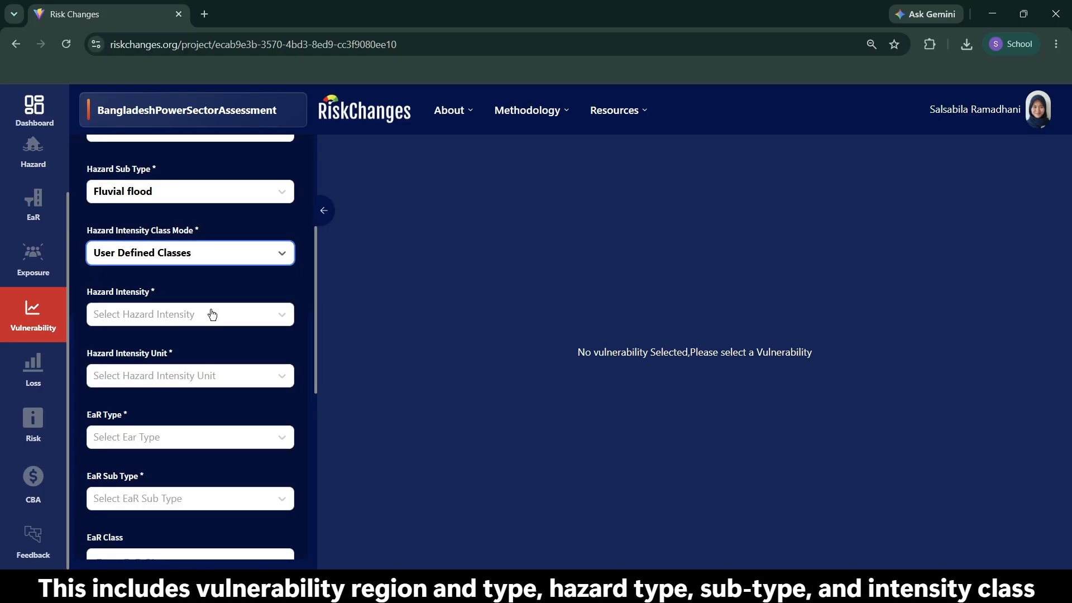
Set the hazard intensity to Height and its unit to meters.
{"action": "left_click", "coordinate": [218, 311]}
{"action": "left_click", "coordinate": [210, 370]}
{"action": "left_click", "coordinate": [209, 259]}
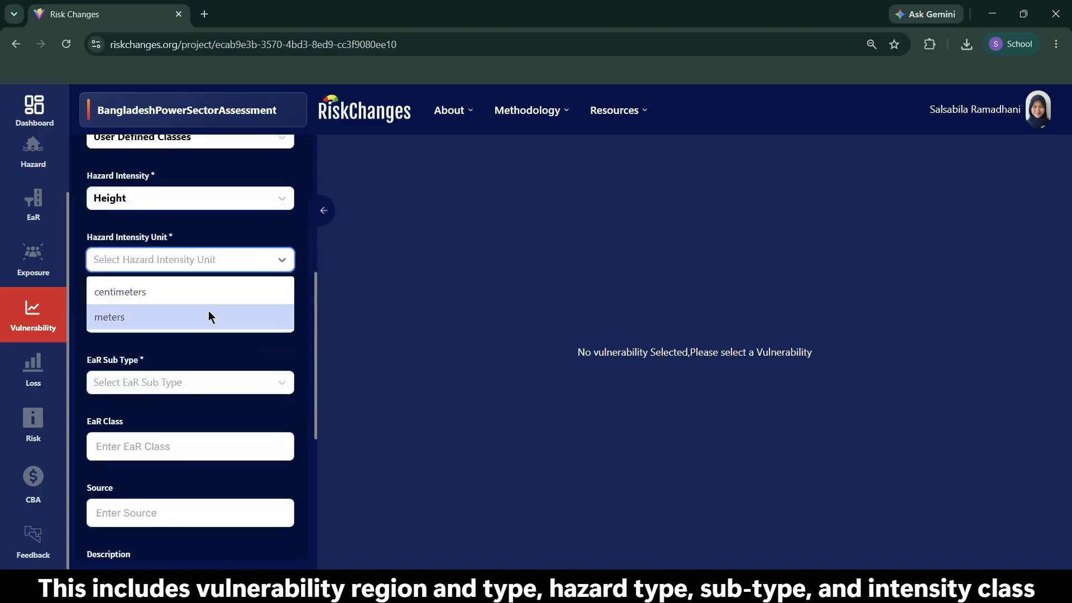
{"action": "left_click", "coordinate": [209, 313]}
Set the EaR type to Buildings, the sub type to Classified by building materials and the EaR class to Gravel.
{"action": "left_click", "coordinate": [209, 322]}
{"action": "left_click", "coordinate": [196, 353]}
{"action": "left_click", "coordinate": [204, 270]}
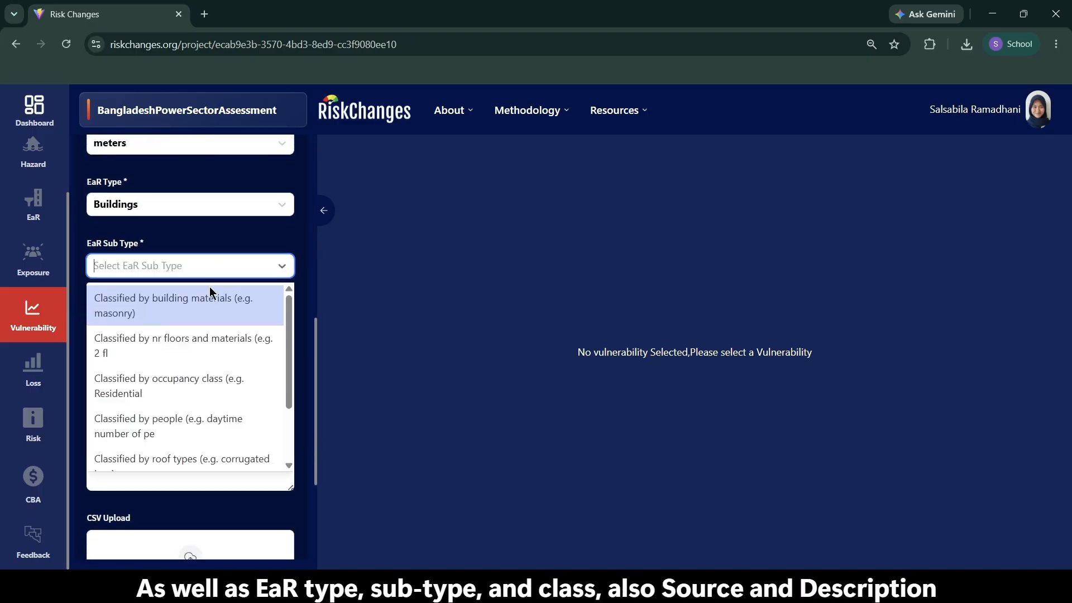
{"action": "left_click", "coordinate": [209, 305]}
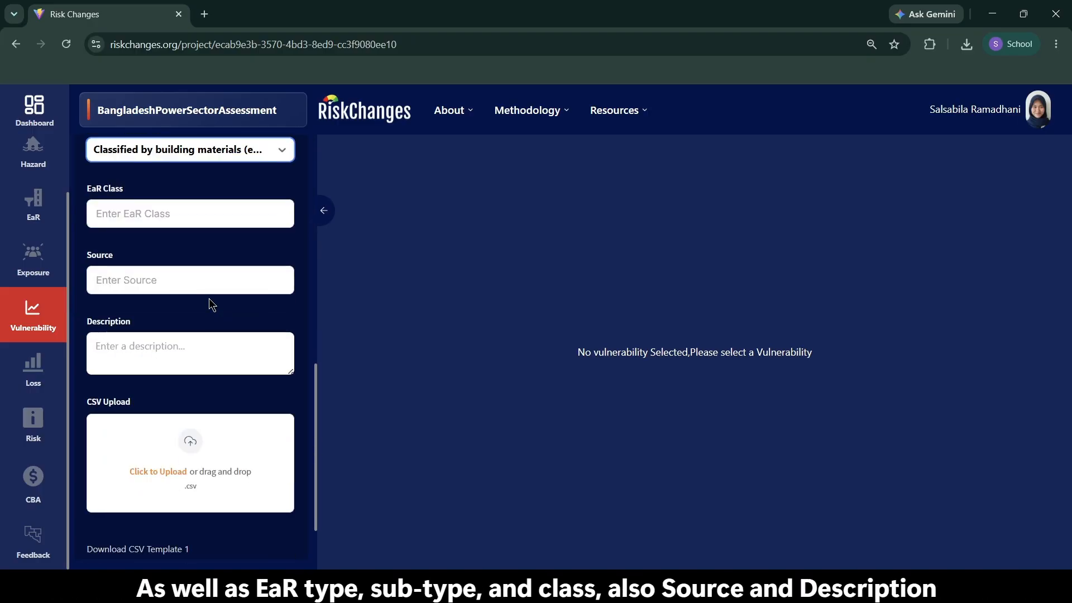
{"action": "left_click", "coordinate": [212, 218]}
{"action": "type", "text": "Gravel"}
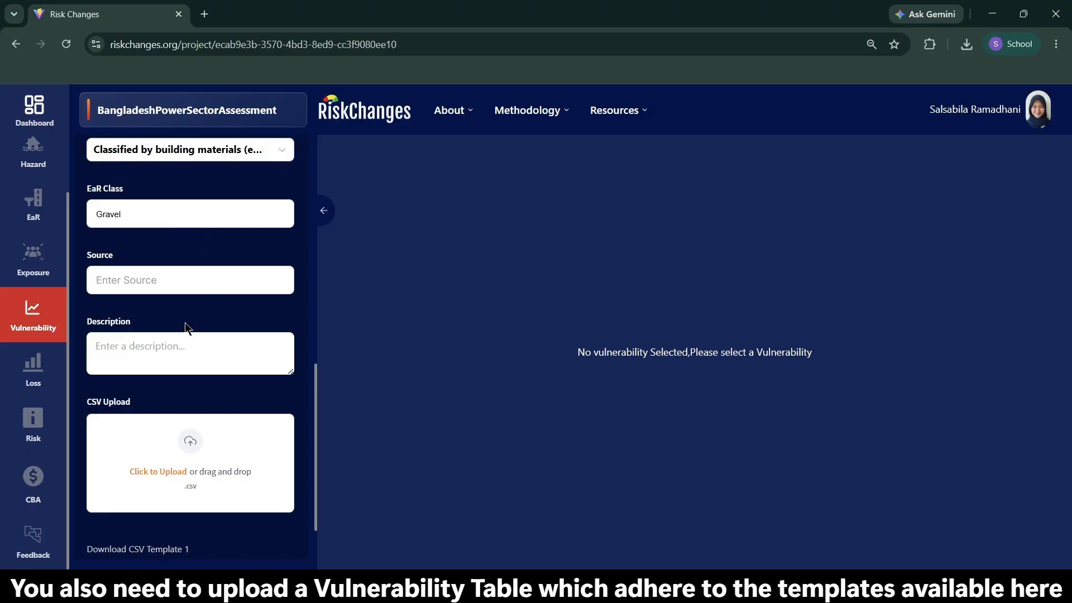
Download CSV Template 1 for the vulnerability table.
{"action": "scroll", "coordinate": [191, 293], "scroll_direction": "down", "scroll_amount": 1}
{"action": "left_click", "coordinate": [200, 217]}
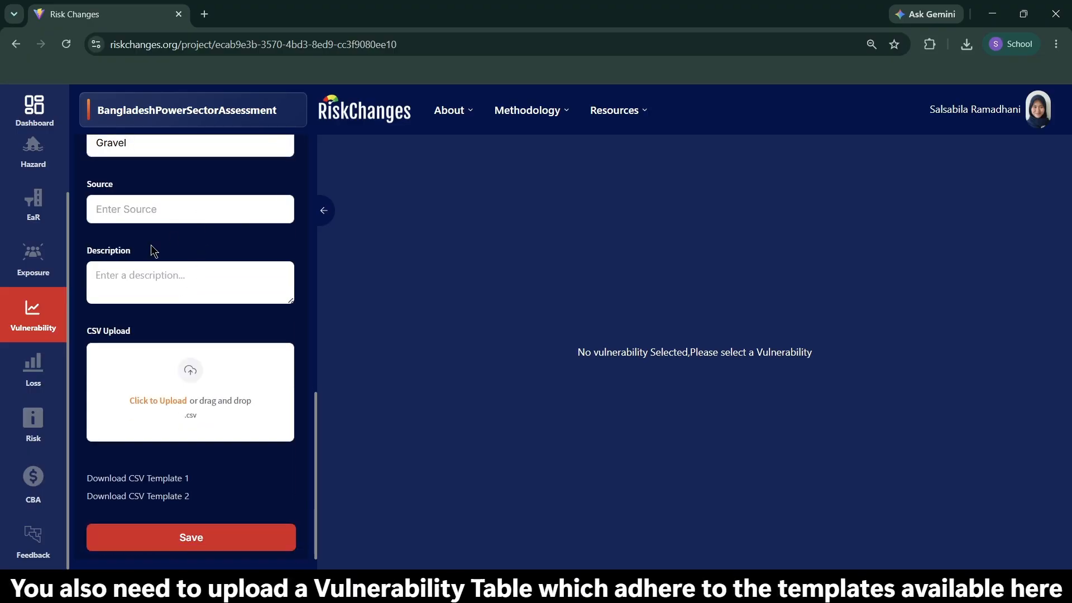
{"action": "left_click", "coordinate": [167, 484]}
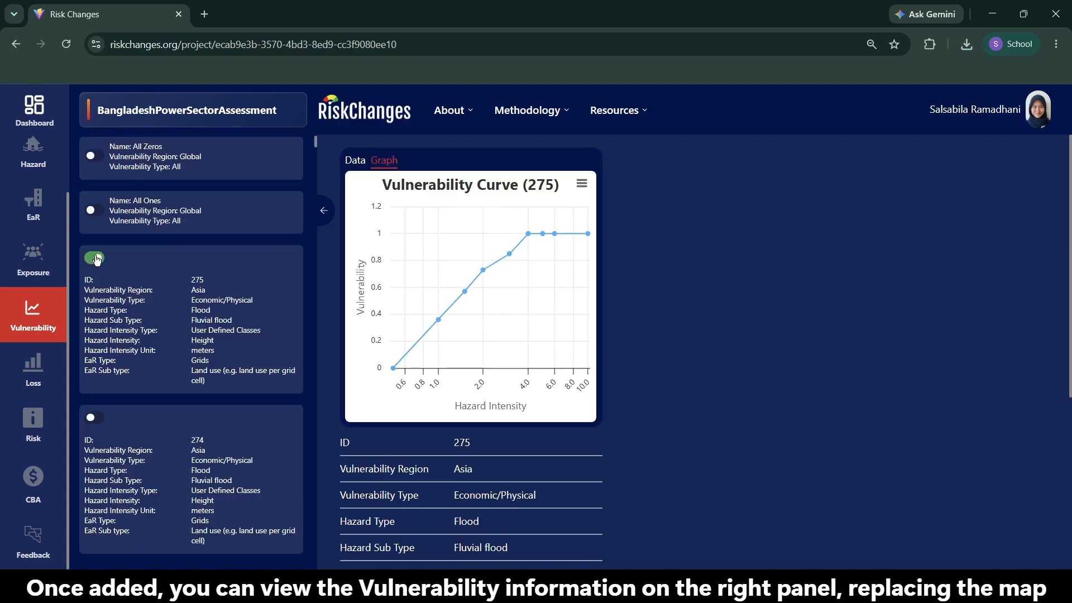
Examine the details of vulnerability record 275, its chart's export options and its vulnerability data table.
{"action": "scroll", "coordinate": [414, 282], "scroll_direction": "down", "scroll_amount": 4}
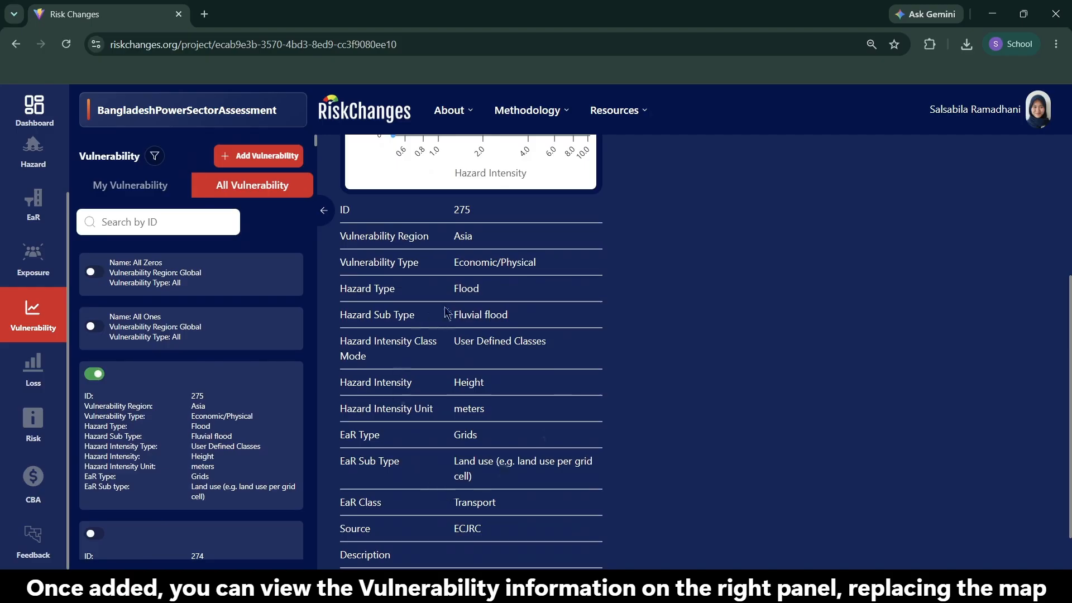
{"action": "scroll", "coordinate": [447, 312], "scroll_direction": "down", "scroll_amount": 1}
{"action": "scroll", "coordinate": [503, 279], "scroll_direction": "up", "scroll_amount": 5}
{"action": "left_click", "coordinate": [581, 185]}
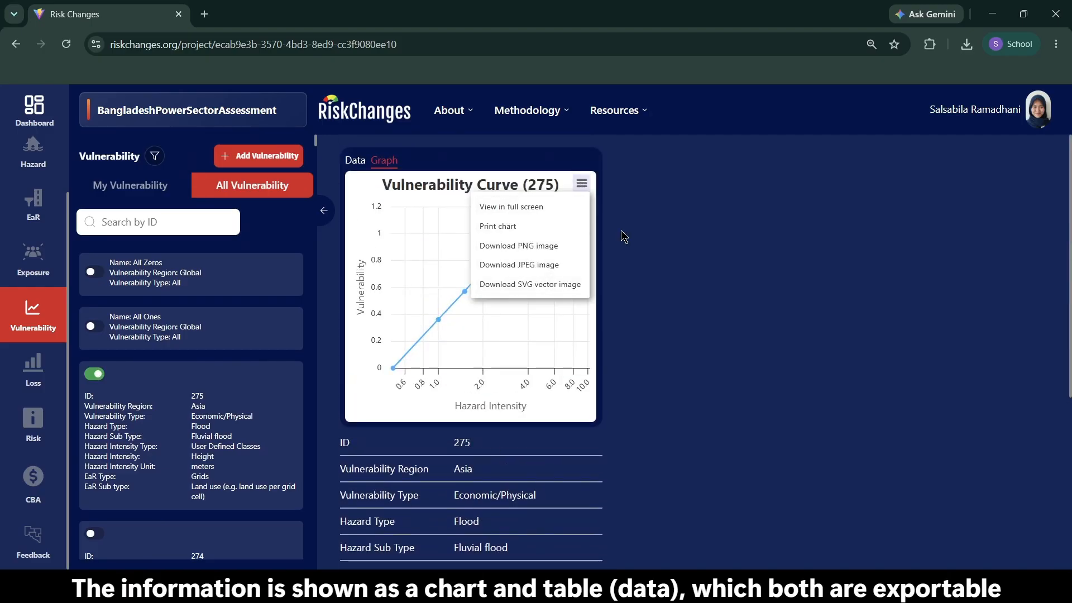
{"action": "left_click", "coordinate": [358, 164]}
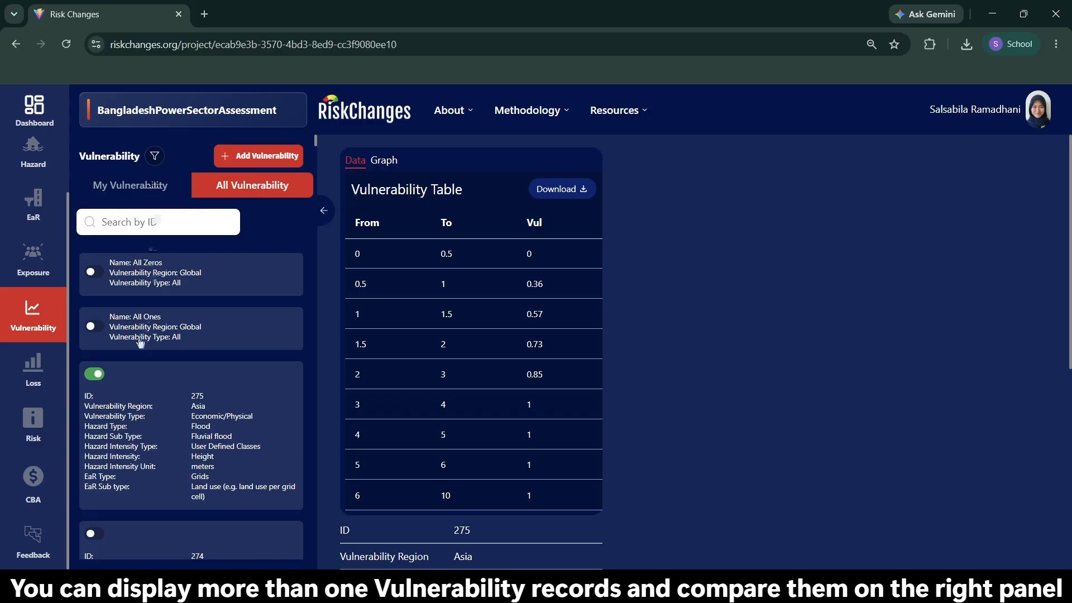
Display vulnerability record 274 alongside record 275 for comparison.
{"action": "scroll", "coordinate": [140, 343], "scroll_direction": "down", "scroll_amount": 4}
{"action": "left_click", "coordinate": [95, 301]}
{"action": "scroll", "coordinate": [115, 293], "scroll_direction": "up", "scroll_amount": 4}
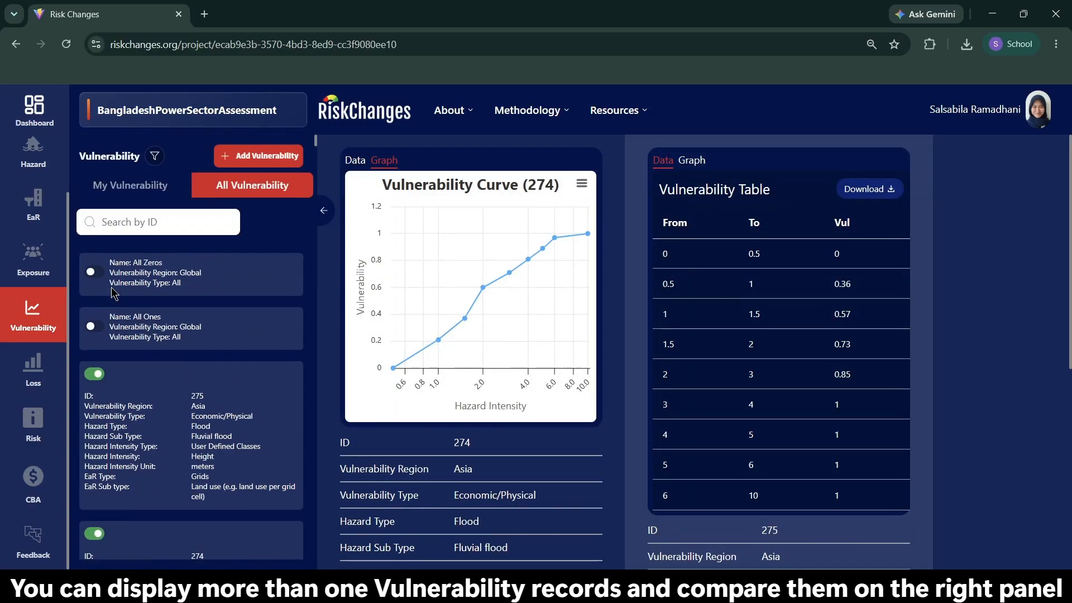
Open record 357 from the personal vulnerability records for editing and review its general information.
{"action": "left_click", "coordinate": [130, 184]}
{"action": "scroll", "coordinate": [290, 265], "scroll_direction": "down", "scroll_amount": 5}
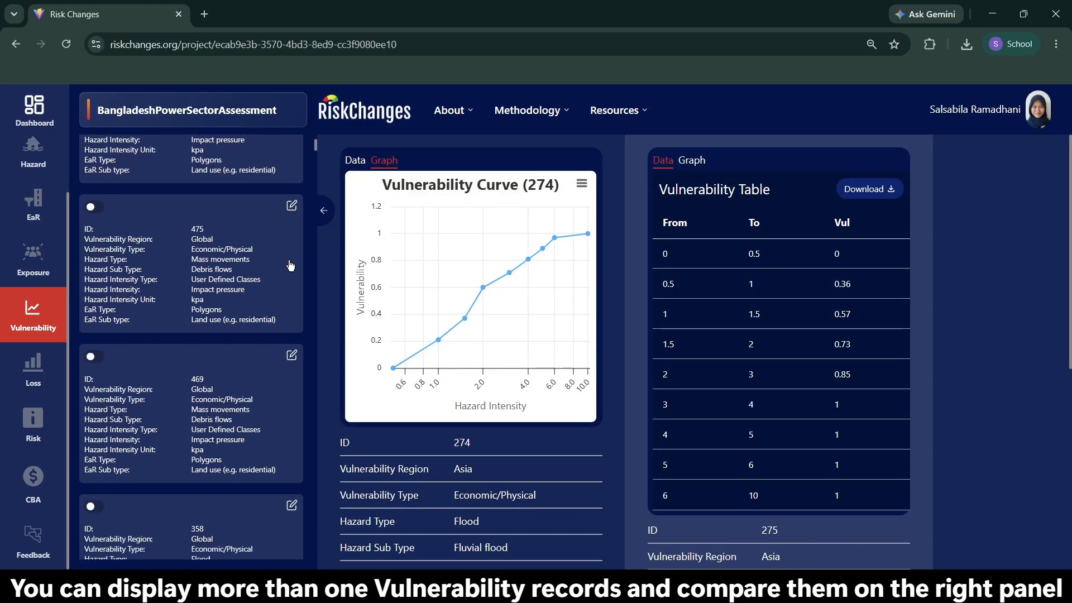
{"action": "scroll", "coordinate": [290, 264], "scroll_direction": "down", "scroll_amount": 3}
{"action": "left_click", "coordinate": [292, 205]}
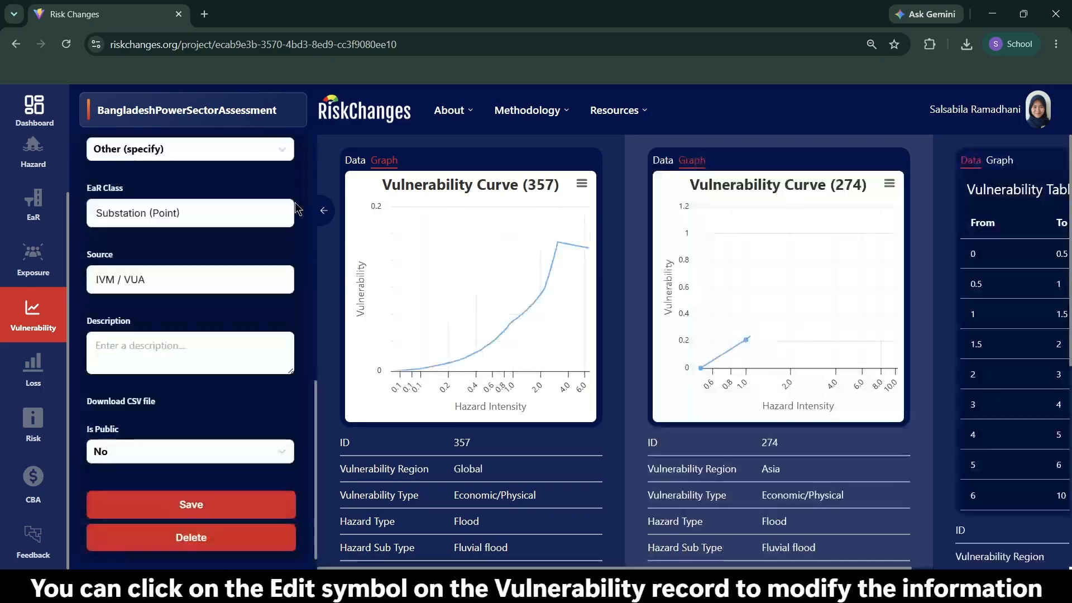
{"action": "scroll", "coordinate": [254, 239], "scroll_direction": "up", "scroll_amount": 10}
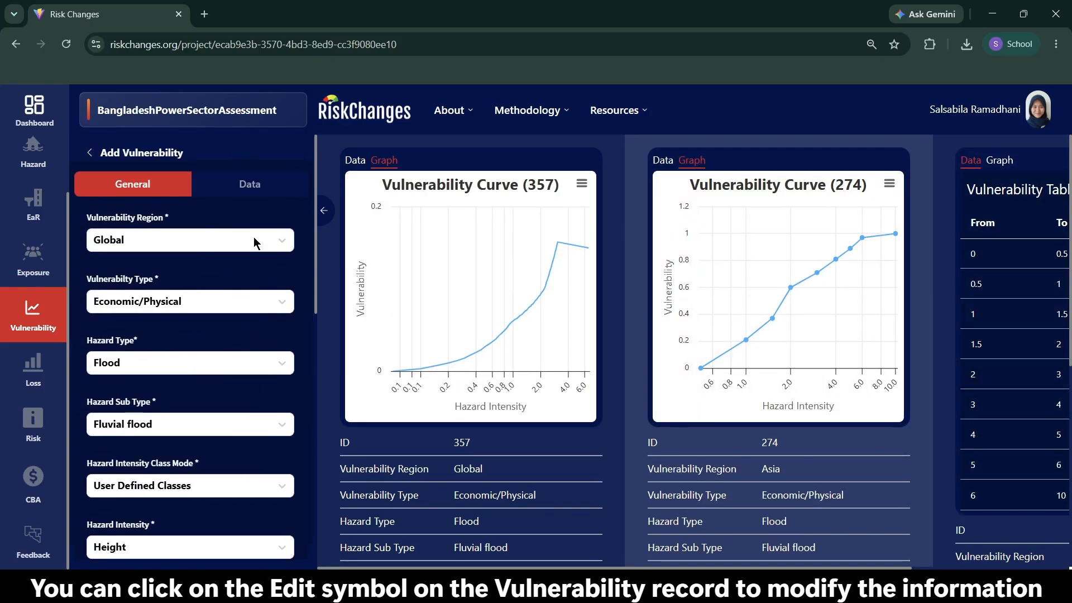
Review the editable hazard intensity ranges and vulnerability values of record 357 from beginning to end.
{"action": "left_click", "coordinate": [259, 191]}
{"action": "scroll", "coordinate": [219, 273], "scroll_direction": "down", "scroll_amount": 20}
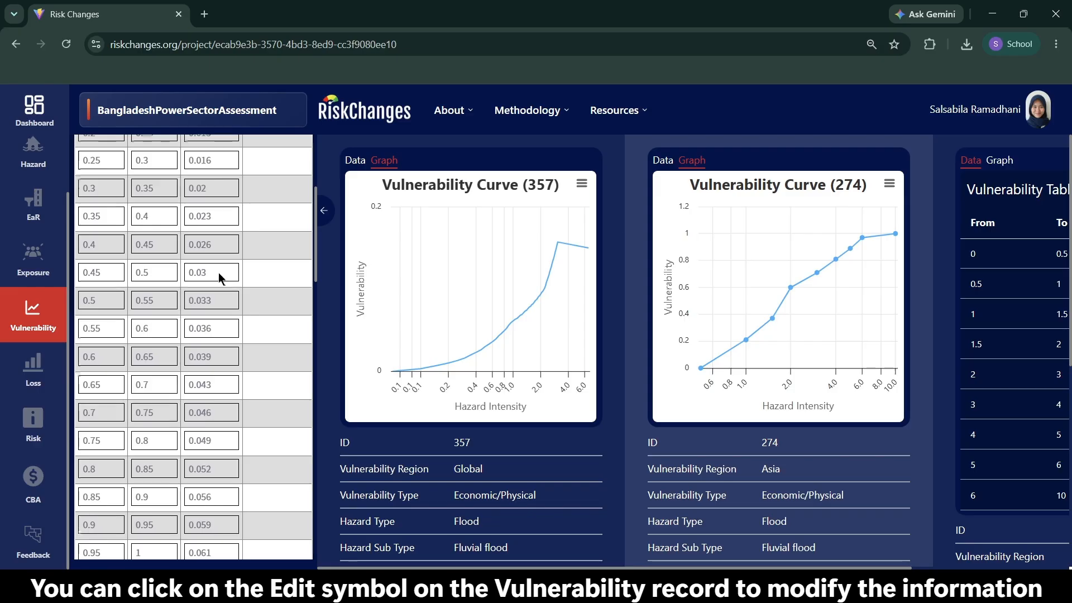
{"action": "scroll", "coordinate": [203, 318], "scroll_direction": "down", "scroll_amount": 5}
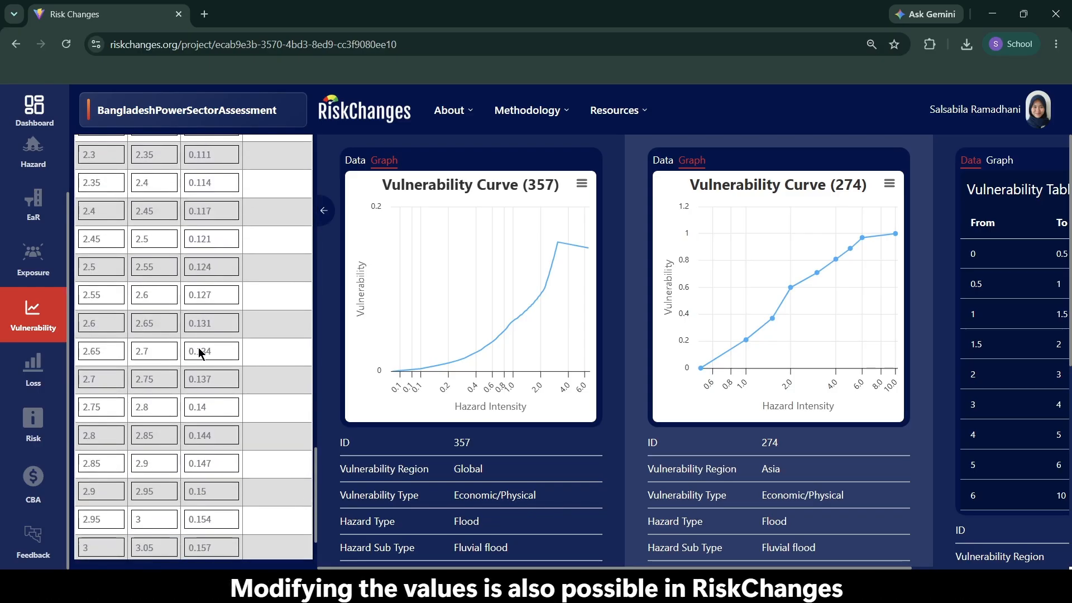
{"action": "scroll", "coordinate": [209, 268], "scroll_direction": "up", "scroll_amount": 20}
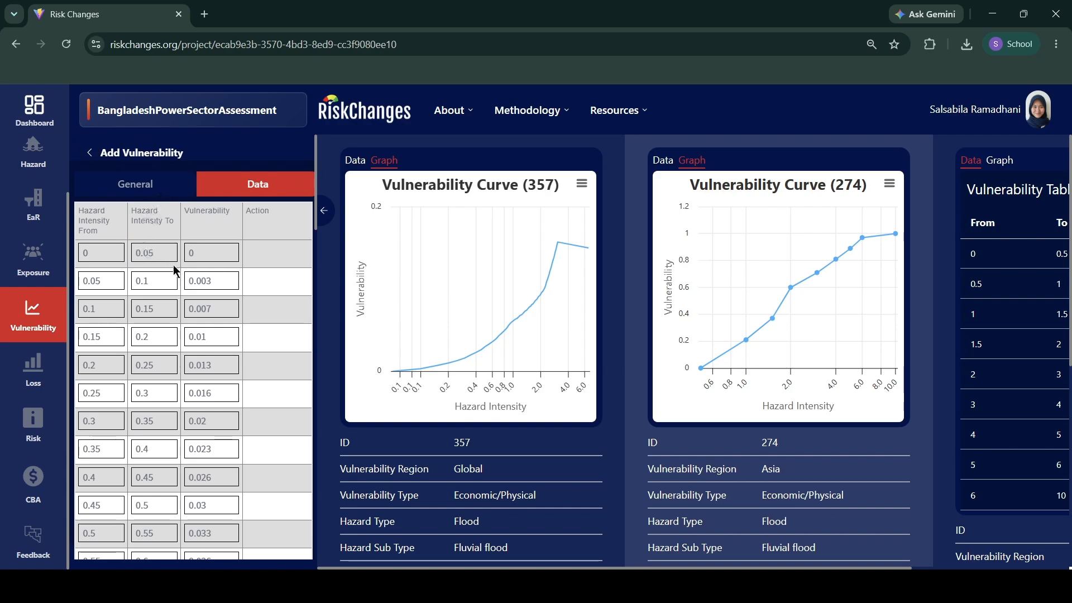
{"action": "scroll", "coordinate": [179, 276], "scroll_direction": "down", "scroll_amount": 20}
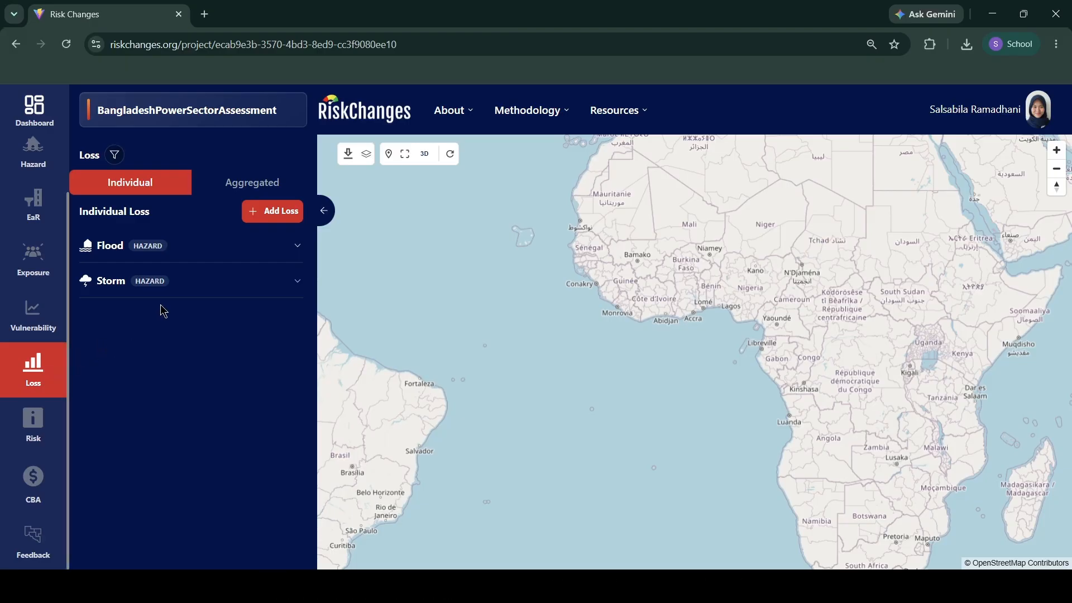
Check the aggregated losses in the Loss module, and start a new individual loss.
{"action": "left_click", "coordinate": [276, 182]}
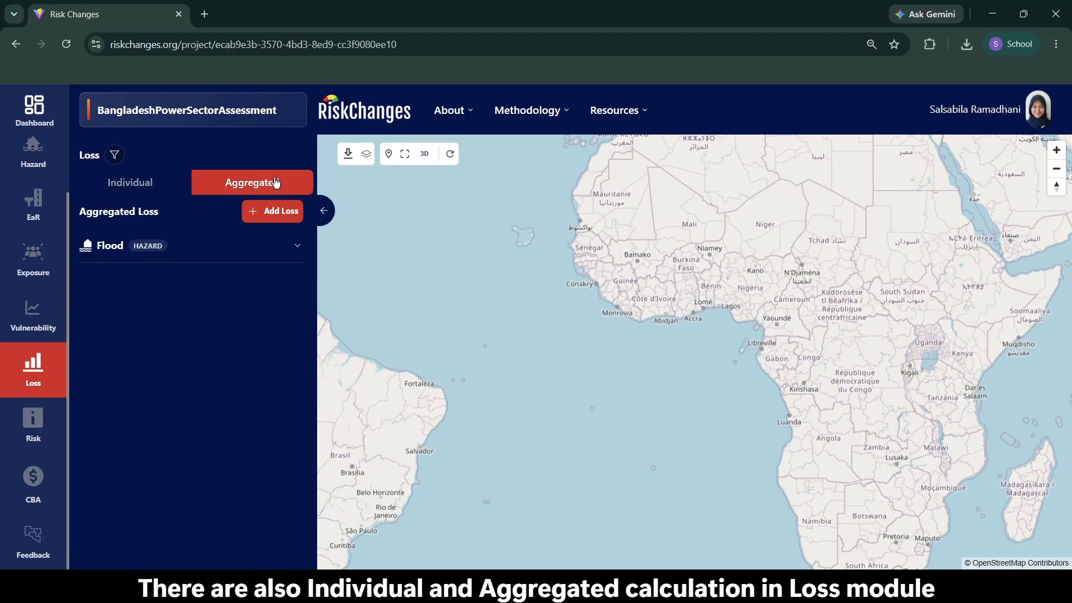
{"action": "left_click", "coordinate": [146, 184]}
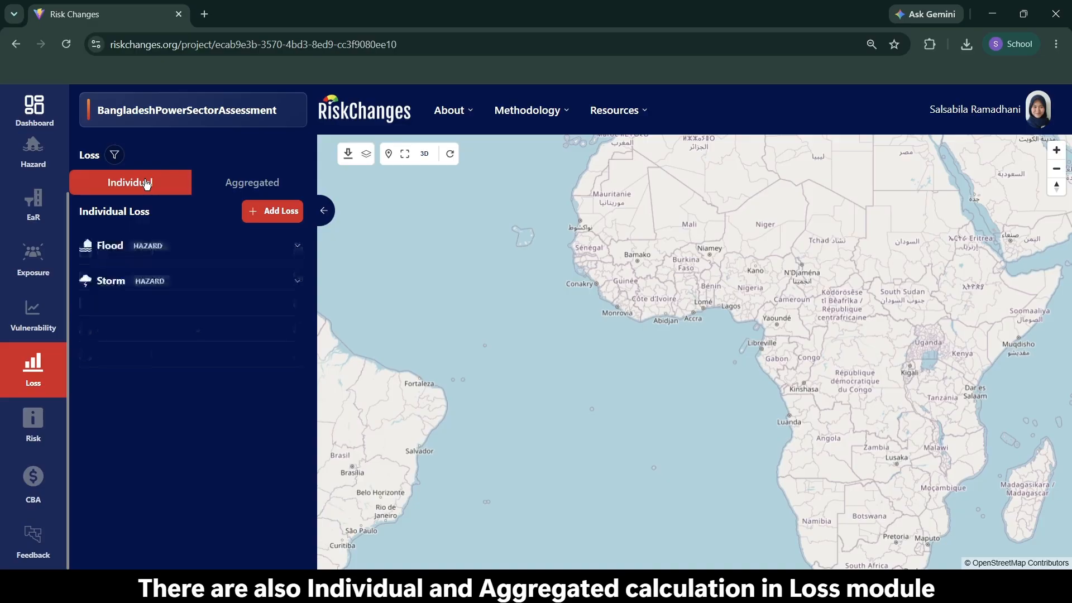
{"action": "left_click", "coordinate": [269, 215]}
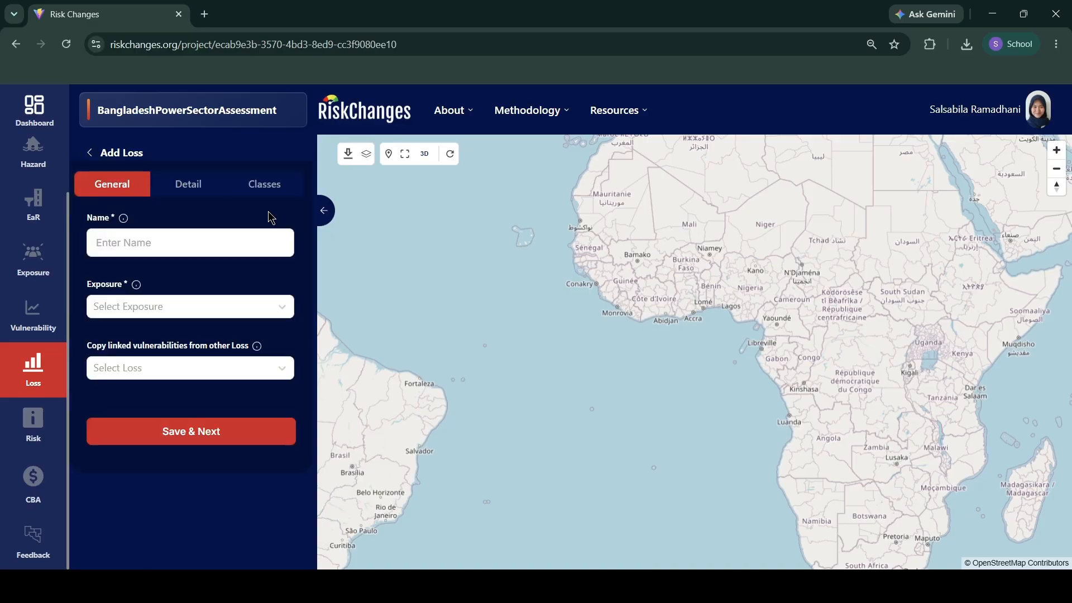
Review the exposure layers offered for the new individual loss and check its option for copying linked vulnerabilities.
{"action": "left_click", "coordinate": [175, 244]}
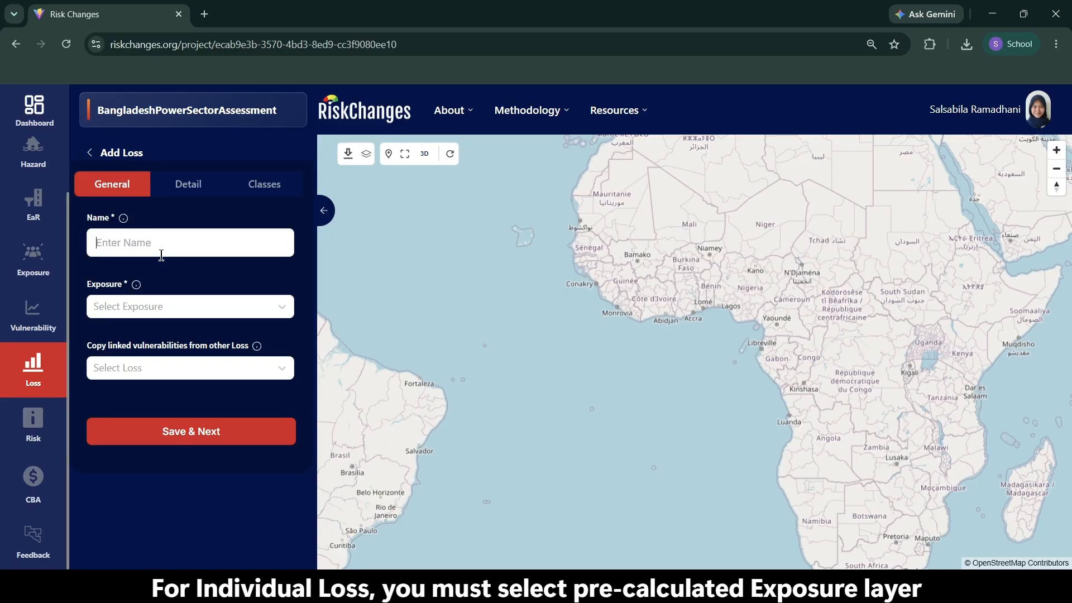
{"action": "left_click", "coordinate": [155, 313]}
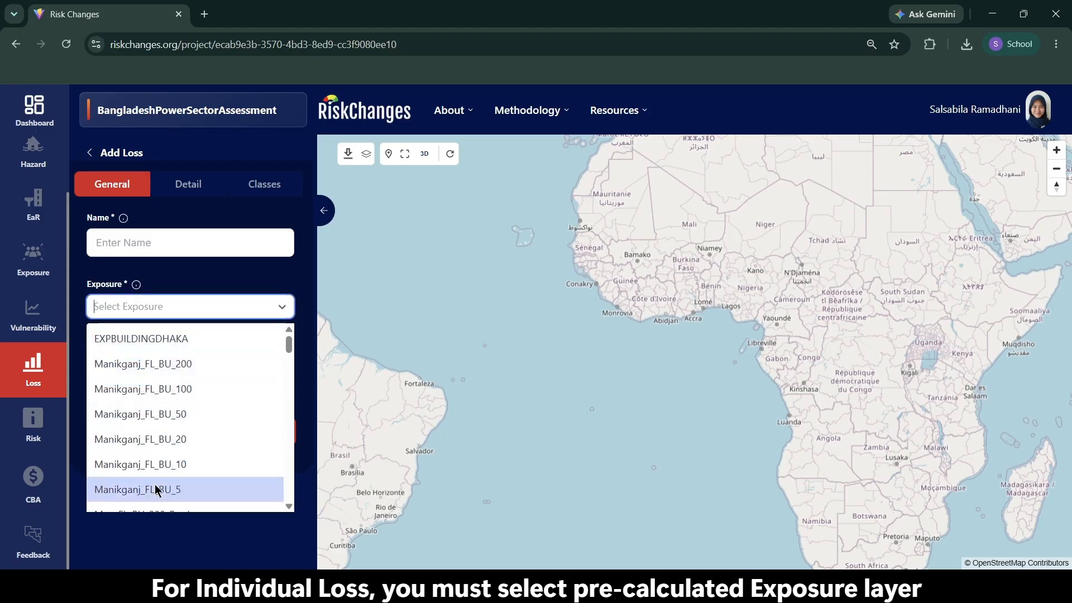
{"action": "scroll", "coordinate": [191, 420], "scroll_direction": "down", "scroll_amount": 4}
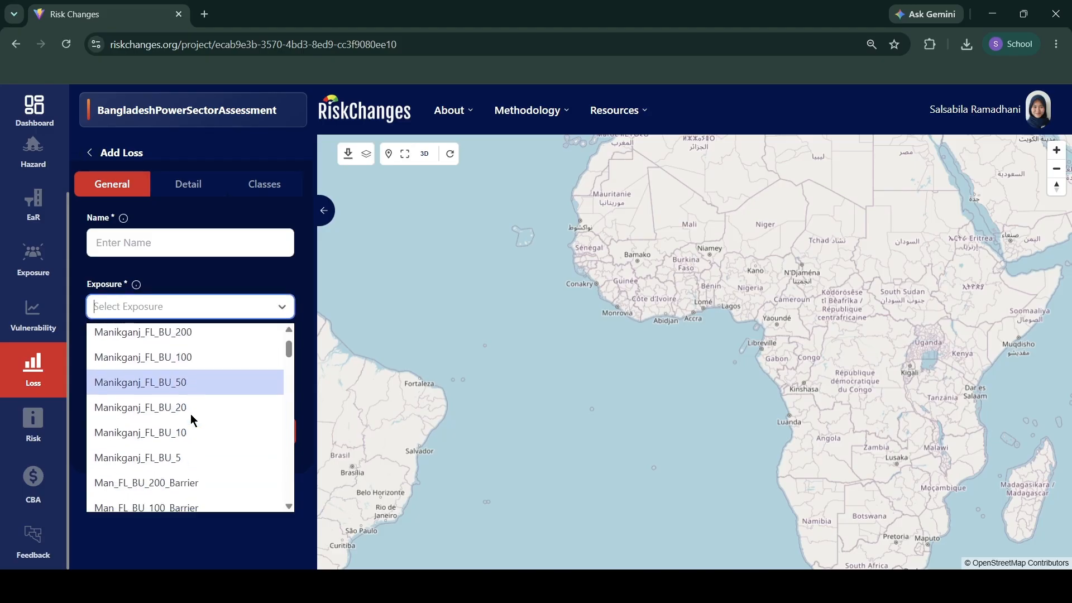
{"action": "left_click", "coordinate": [191, 265]}
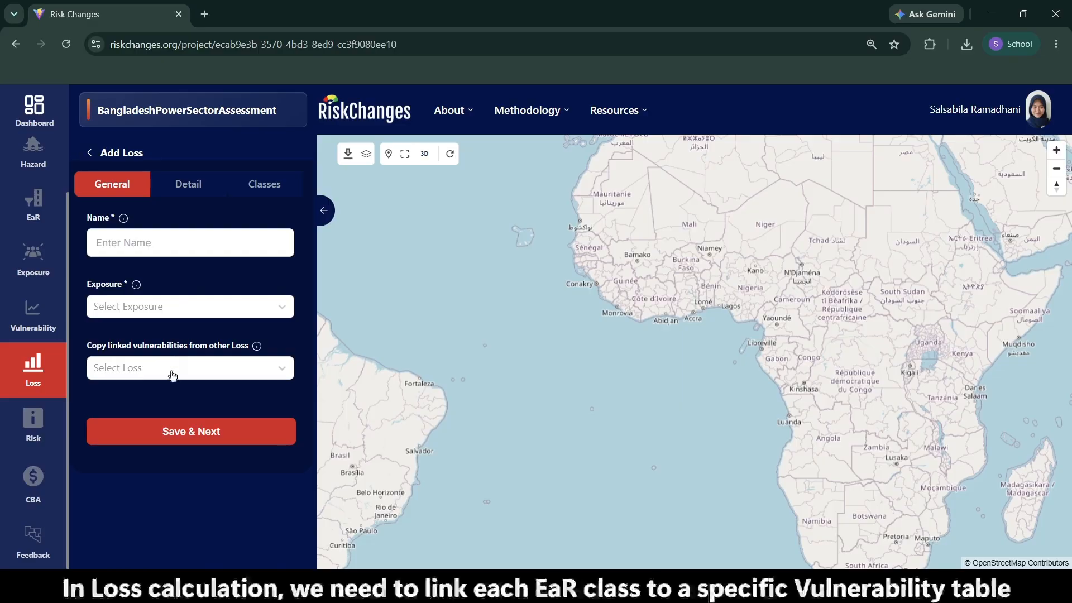
{"action": "left_click", "coordinate": [173, 374]}
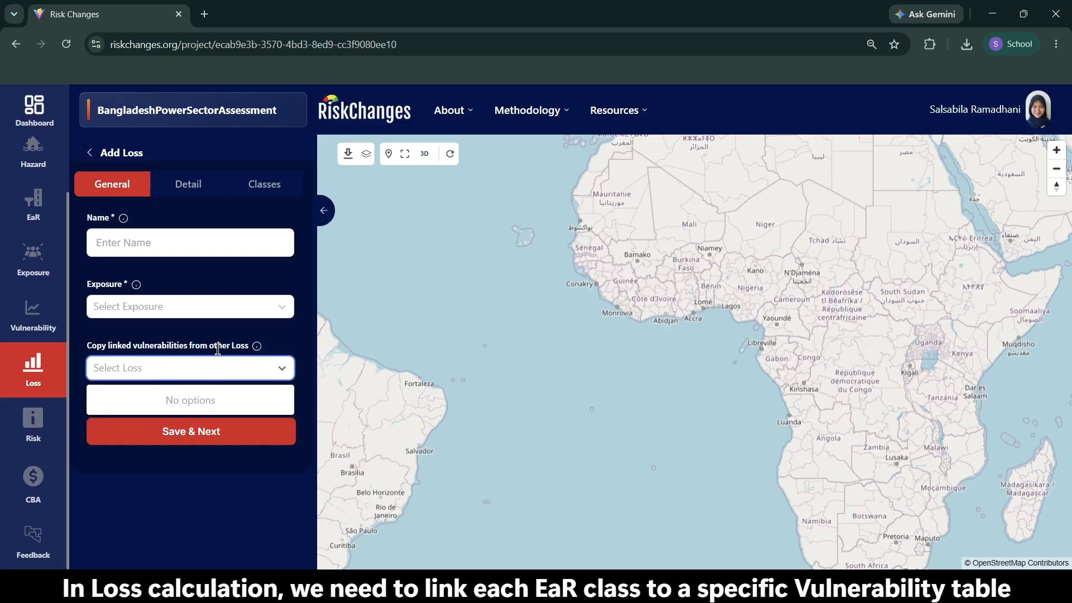
Choose Manikganj_FL_BU_200 as the exposure and review the existing losses whose linked vulnerabilities can be copied.
{"action": "left_click", "coordinate": [224, 314]}
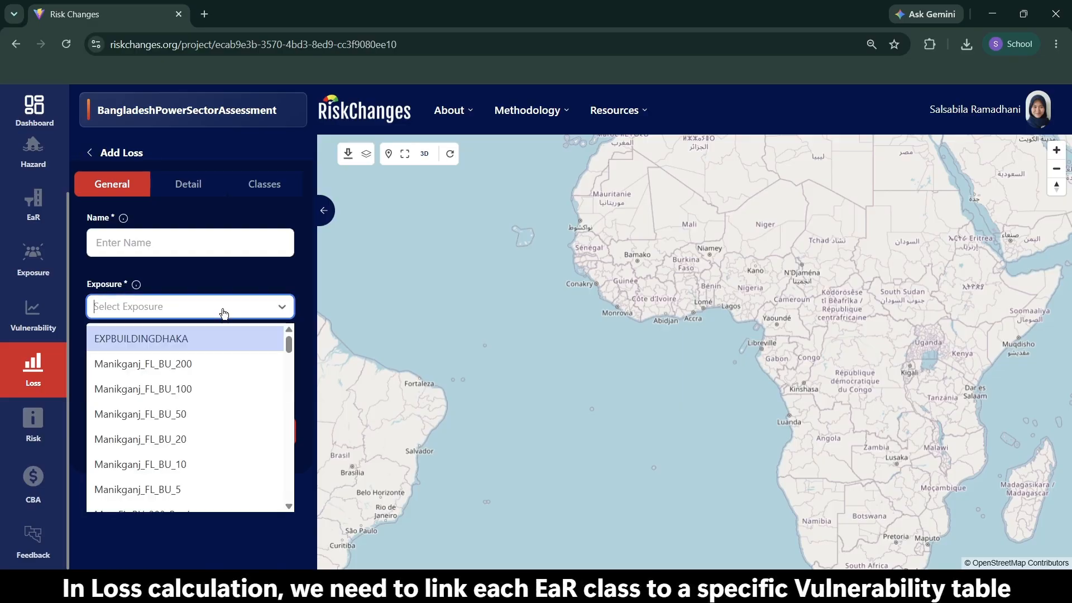
{"action": "left_click", "coordinate": [208, 365]}
{"action": "left_click", "coordinate": [206, 366]}
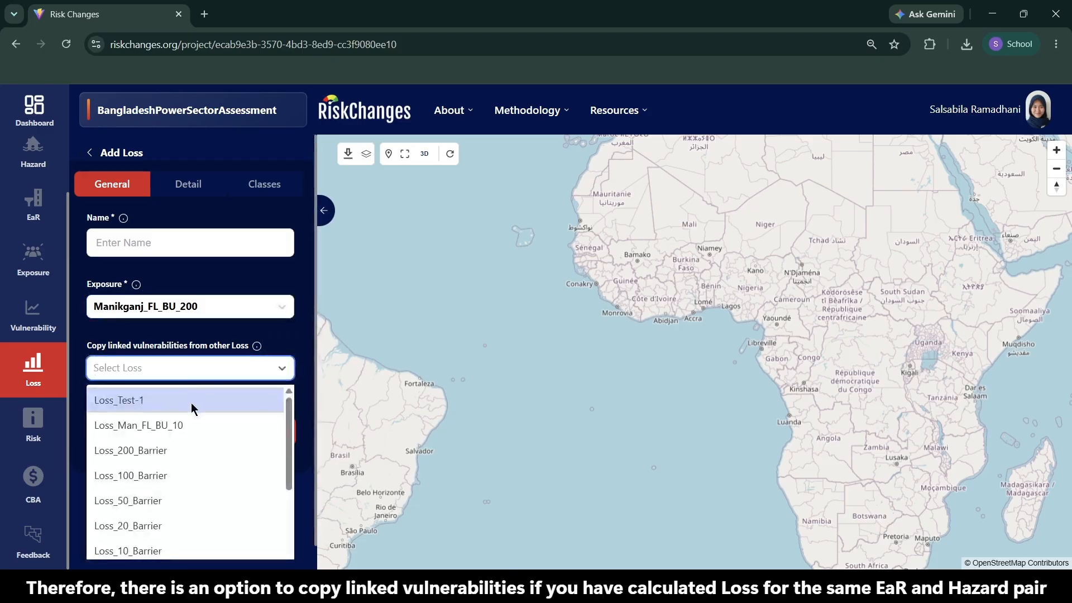
{"action": "scroll", "coordinate": [182, 438], "scroll_direction": "down", "scroll_amount": 3}
{"action": "scroll", "coordinate": [183, 438], "scroll_direction": "up", "scroll_amount": 3}
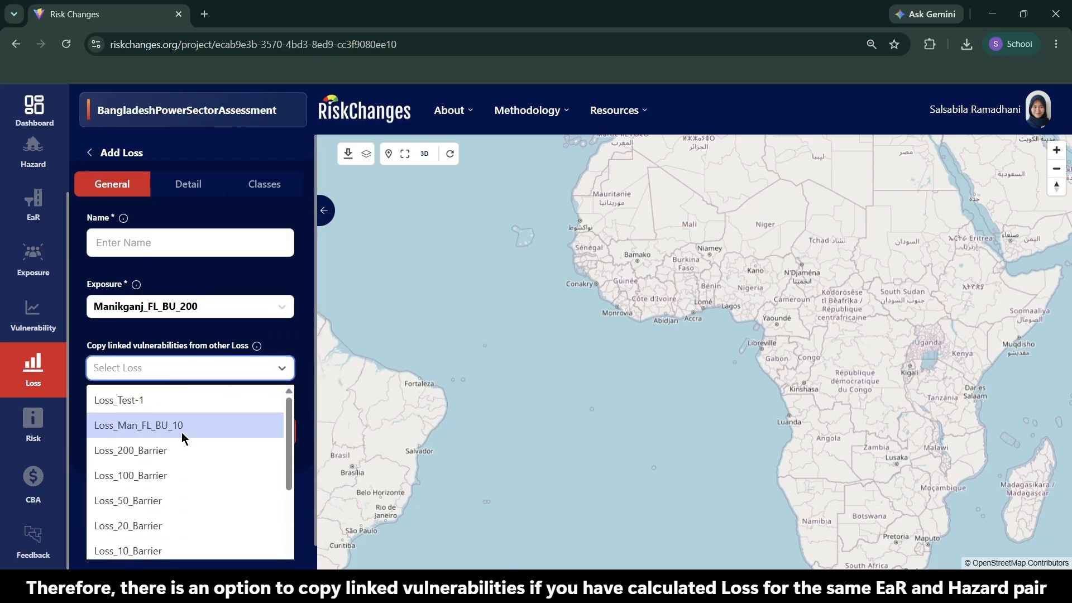
{"action": "scroll", "coordinate": [180, 424], "scroll_direction": "down", "scroll_amount": 3}
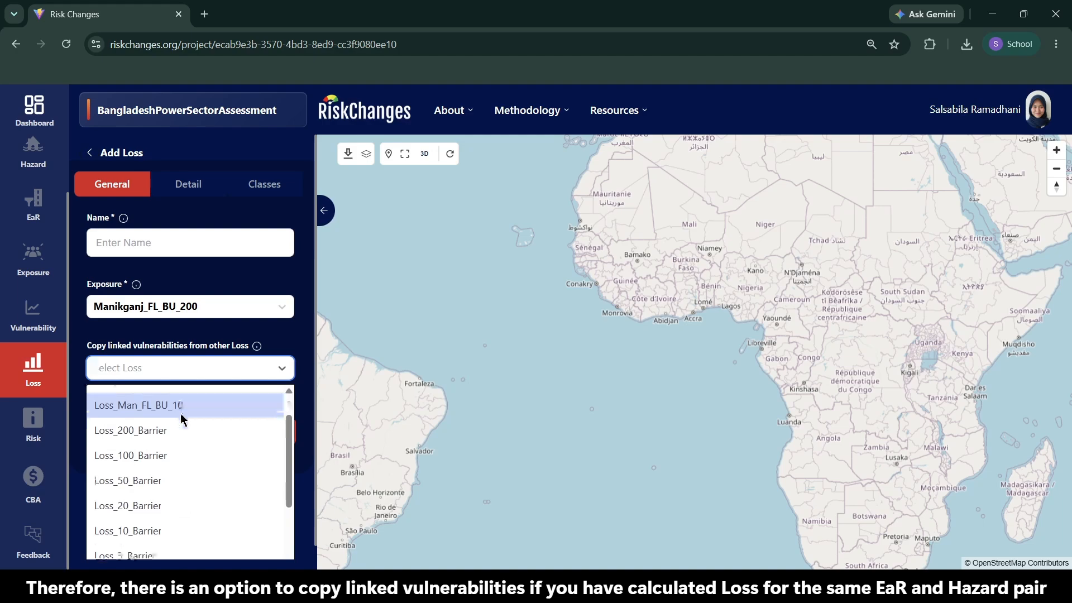
{"action": "left_click", "coordinate": [212, 343]}
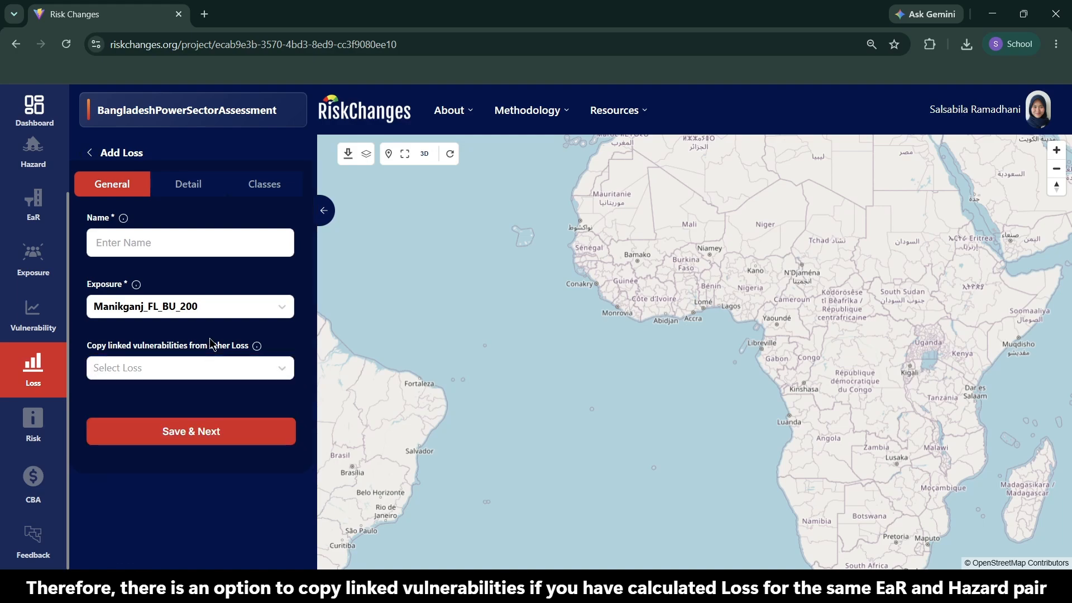
Leave the new loss form, display the flood buildings loss Loss_200_Barrier on the map, and open it for editing.
{"action": "left_click", "coordinate": [92, 154]}
{"action": "left_click", "coordinate": [126, 249]}
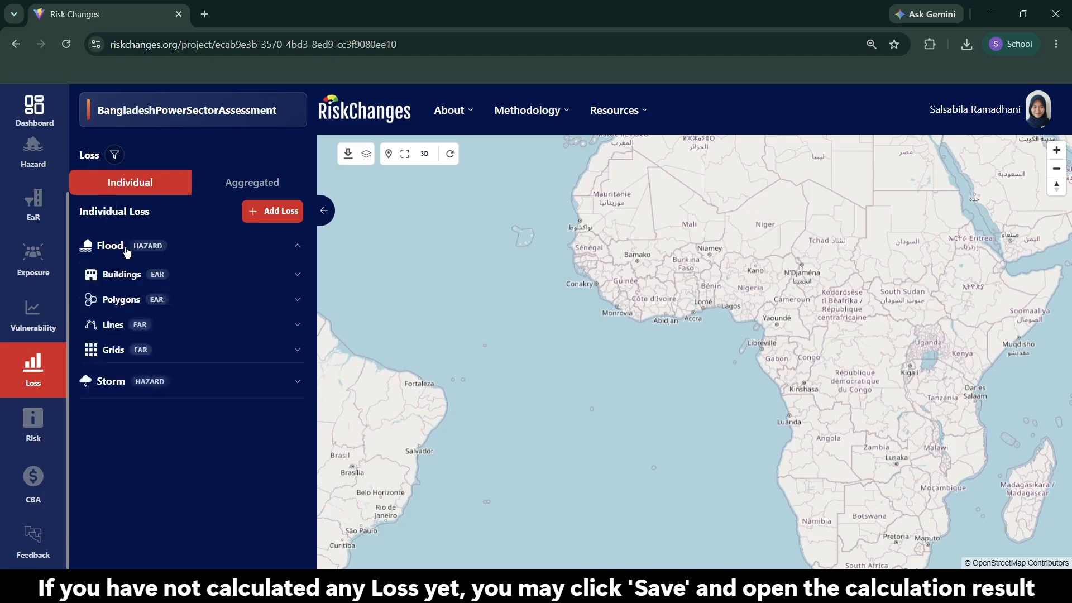
{"action": "left_click", "coordinate": [129, 275]}
{"action": "scroll", "coordinate": [142, 304], "scroll_direction": "down", "scroll_amount": 2}
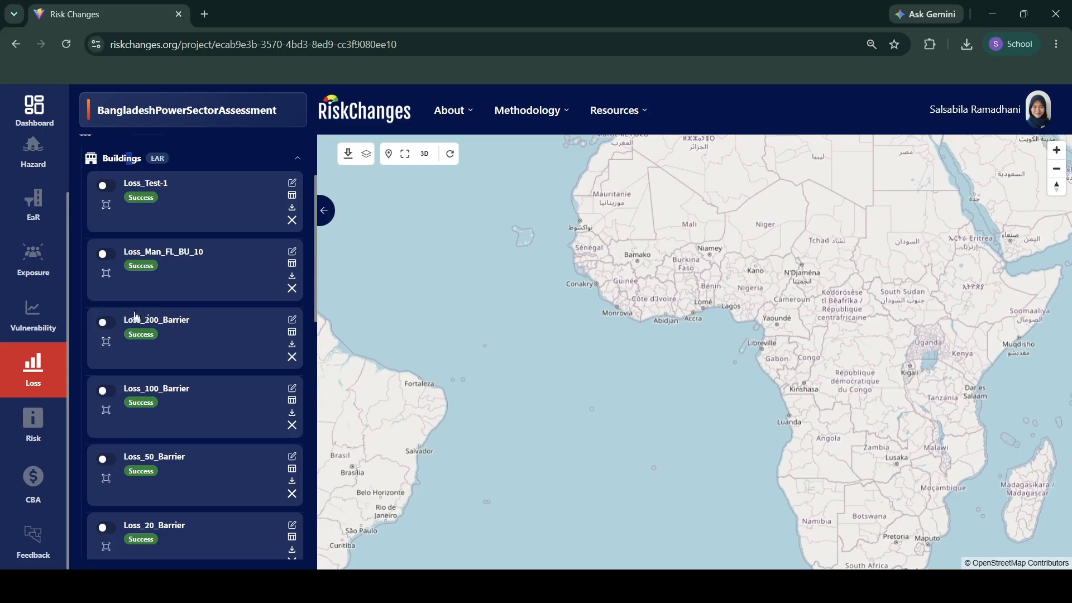
{"action": "left_click", "coordinate": [104, 322]}
{"action": "left_click", "coordinate": [292, 321]}
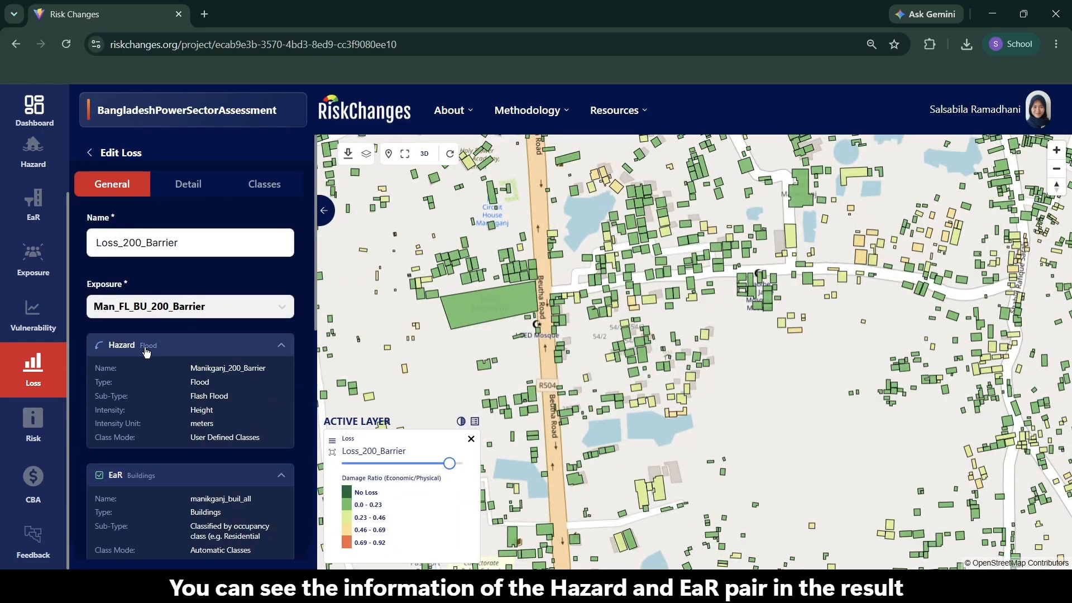
Collapse the hazard and EaR details of Loss_200_Barrier and review the vulnerability assigned to each EaR class.
{"action": "left_click", "coordinate": [189, 346]}
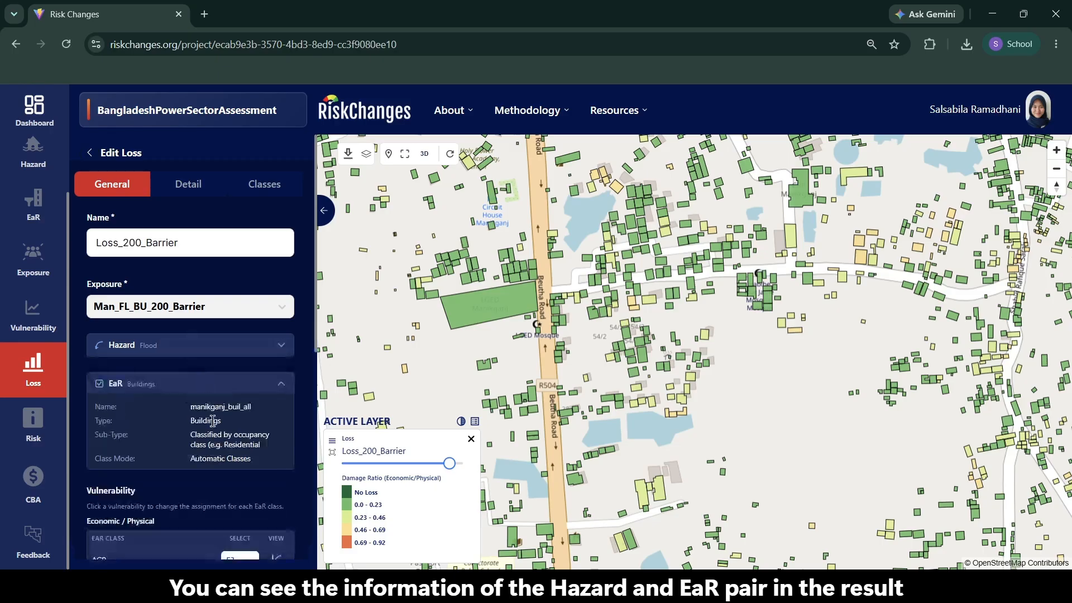
{"action": "left_click", "coordinate": [206, 386]}
{"action": "scroll", "coordinate": [206, 398], "scroll_direction": "down", "scroll_amount": 6}
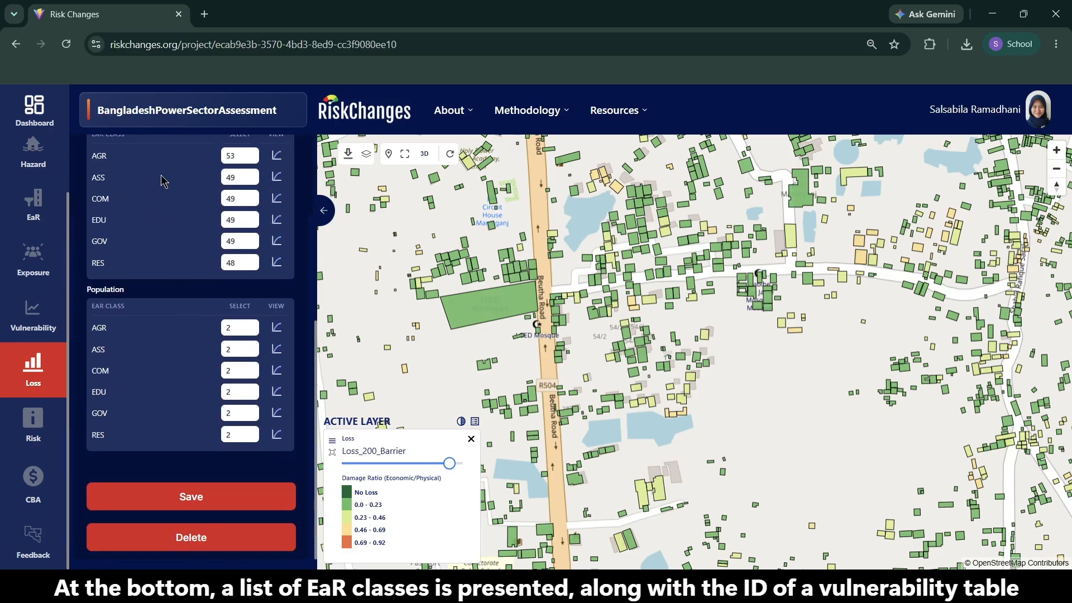
{"action": "scroll", "coordinate": [161, 230], "scroll_direction": "up", "scroll_amount": 1}
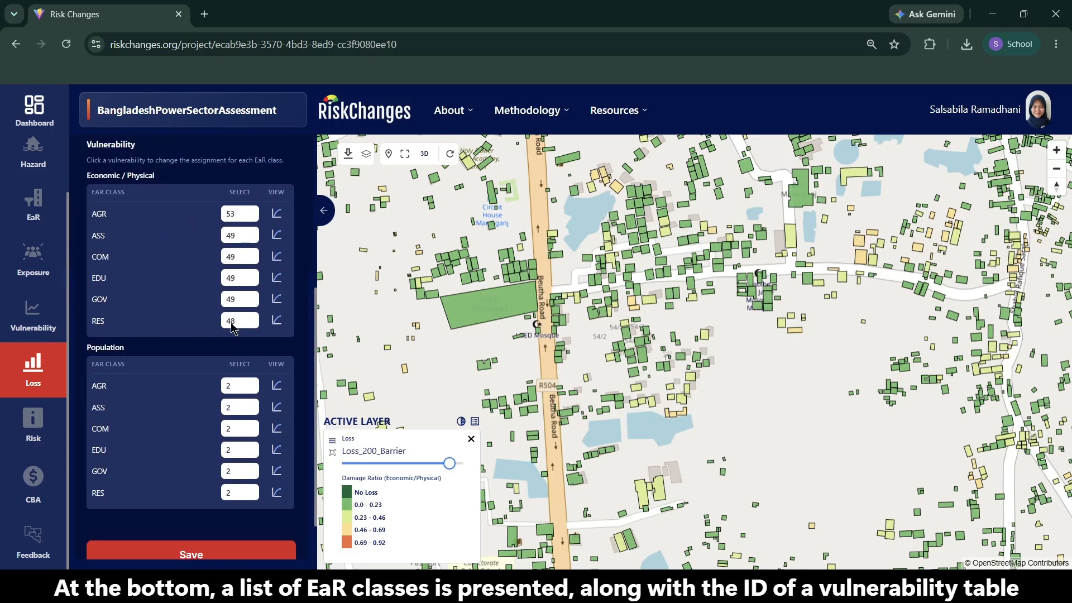
Preview the vulnerability curve and details assigned to the AGR class under Economic / Physical.
{"action": "left_click", "coordinate": [279, 216]}
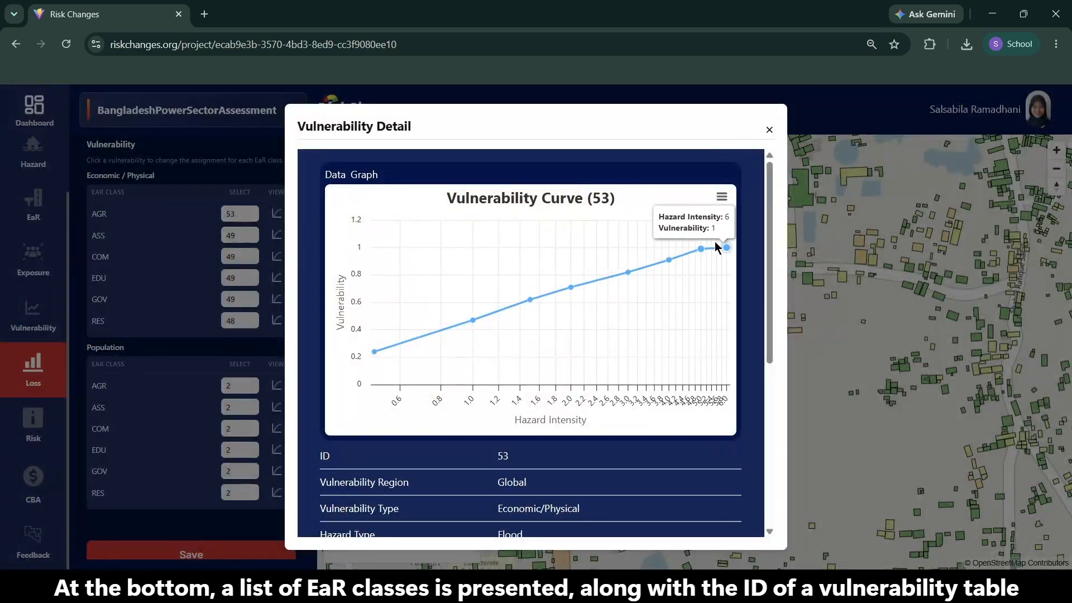
{"action": "scroll", "coordinate": [456, 444], "scroll_direction": "down", "scroll_amount": 2}
{"action": "scroll", "coordinate": [456, 444], "scroll_direction": "down", "scroll_amount": 5}
{"action": "scroll", "coordinate": [455, 419], "scroll_direction": "up", "scroll_amount": 5}
{"action": "left_click", "coordinate": [769, 130]}
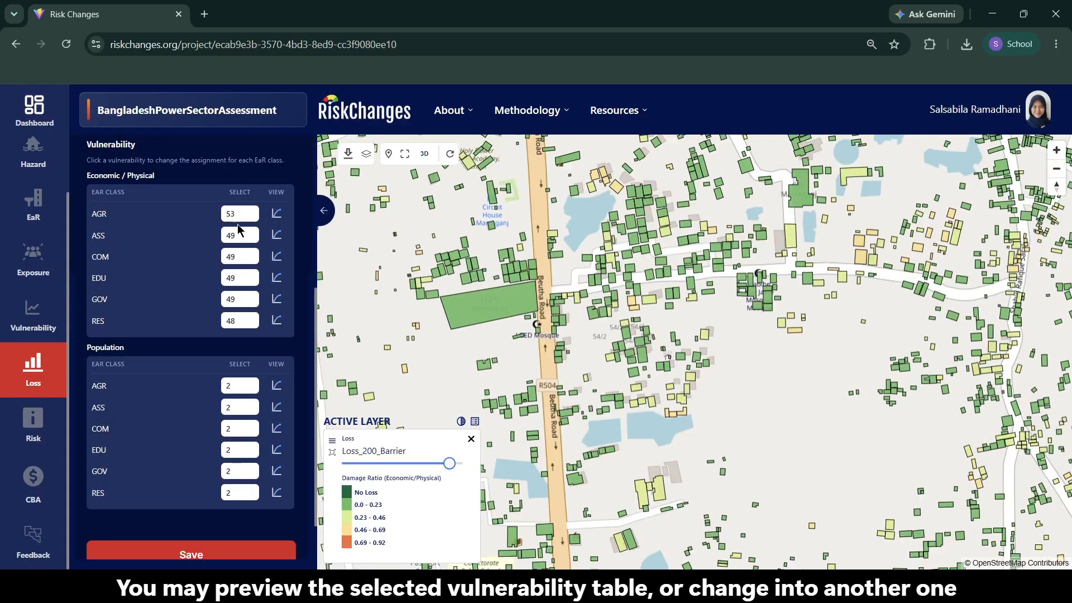
Browse the personal and overall vulnerability records available for the AGR economic/physical class without changing the assignment.
{"action": "left_click", "coordinate": [245, 215]}
{"action": "scroll", "coordinate": [443, 280], "scroll_direction": "down", "scroll_amount": 1}
{"action": "left_click", "coordinate": [584, 171]}
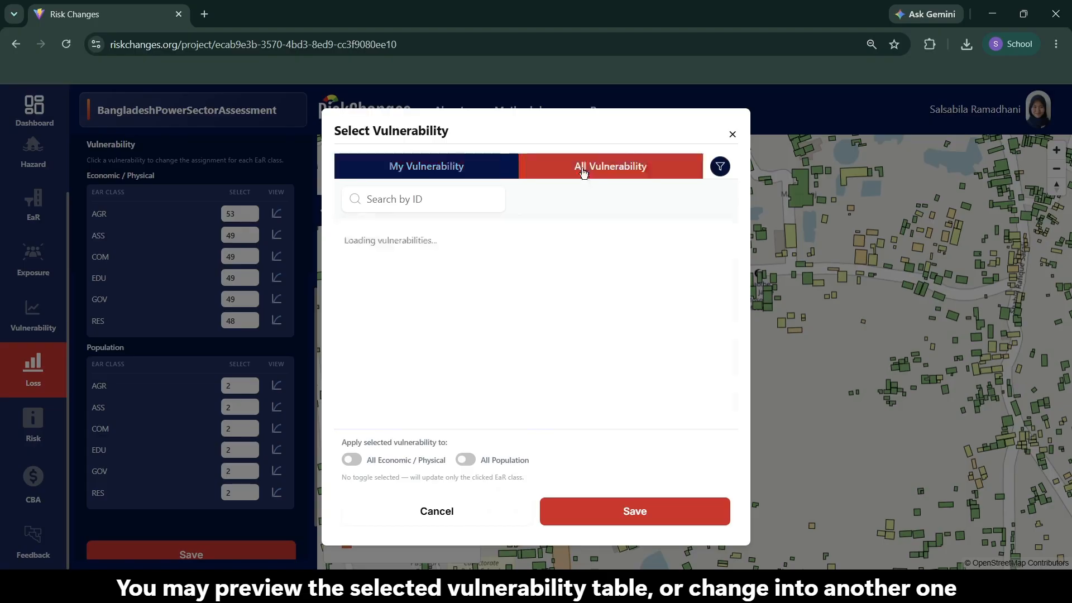
{"action": "left_click", "coordinate": [437, 169]}
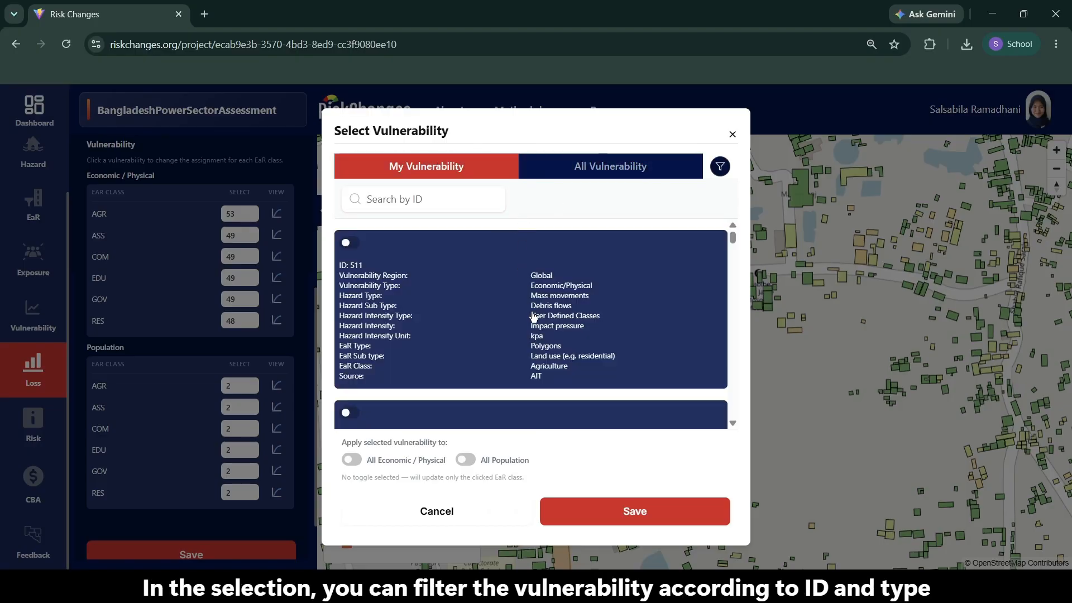
{"action": "scroll", "coordinate": [637, 268], "scroll_direction": "down", "scroll_amount": 2}
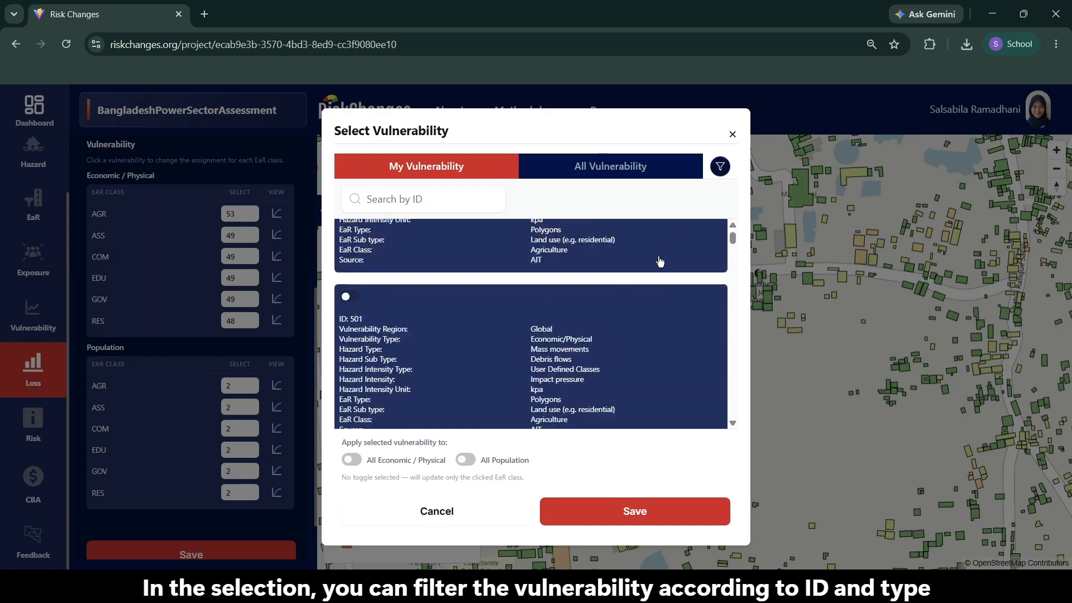
{"action": "left_click", "coordinate": [732, 134]}
Review the display field options of Loss_200_Barrier and the colors, ranges and labels of its classes.
{"action": "scroll", "coordinate": [254, 397], "scroll_direction": "down", "scroll_amount": 2}
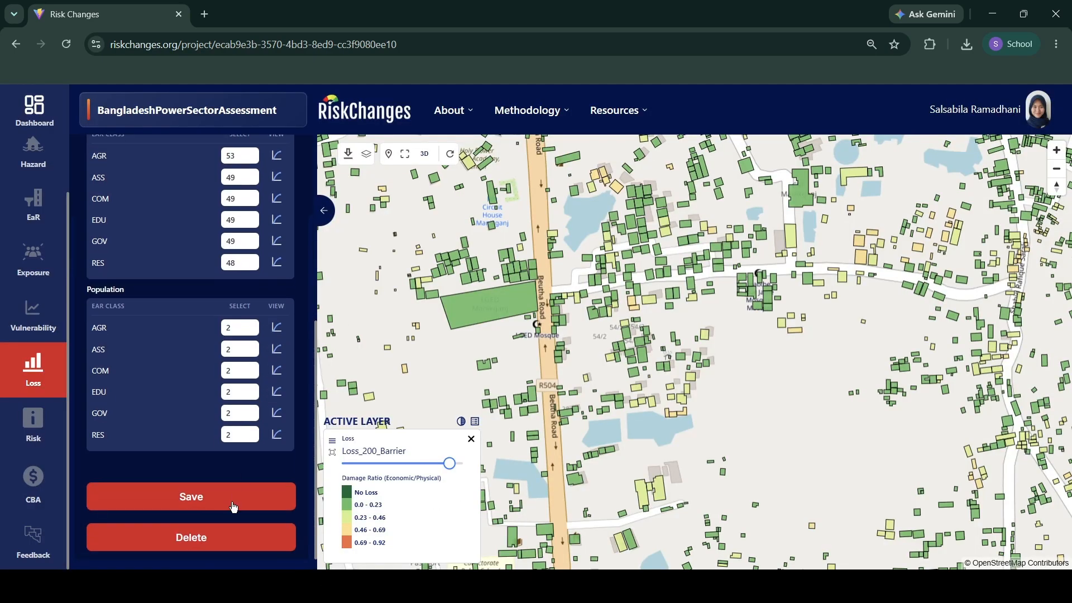
{"action": "scroll", "coordinate": [190, 335], "scroll_direction": "up", "scroll_amount": 6}
{"action": "left_click", "coordinate": [180, 184]}
{"action": "left_click", "coordinate": [175, 299]}
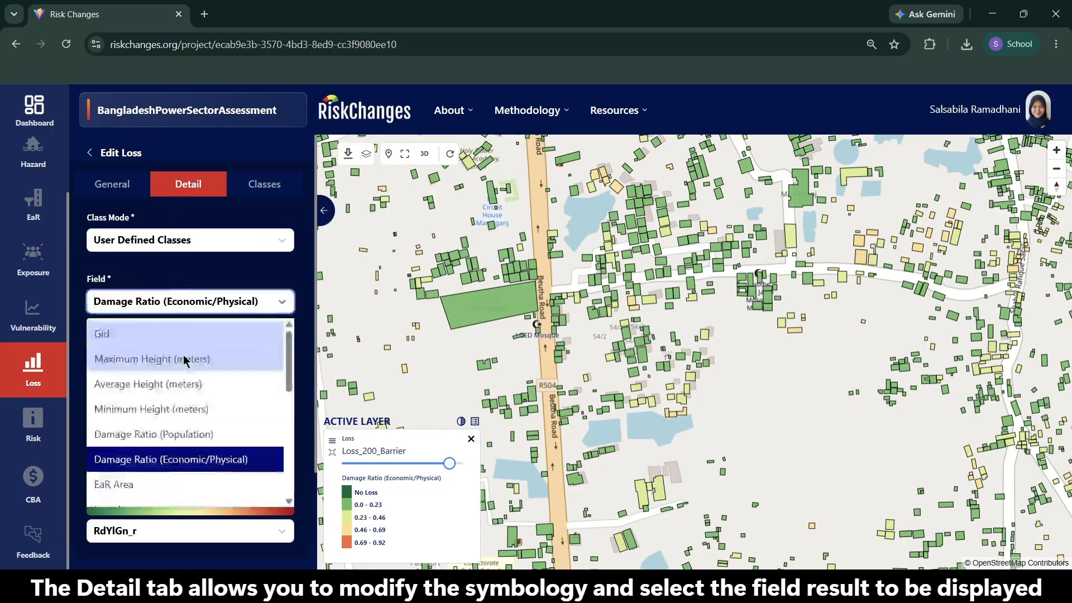
{"action": "scroll", "coordinate": [187, 366], "scroll_direction": "down", "scroll_amount": 5}
{"action": "scroll", "coordinate": [168, 369], "scroll_direction": "up", "scroll_amount": 2}
{"action": "scroll", "coordinate": [165, 369], "scroll_direction": "up", "scroll_amount": 4}
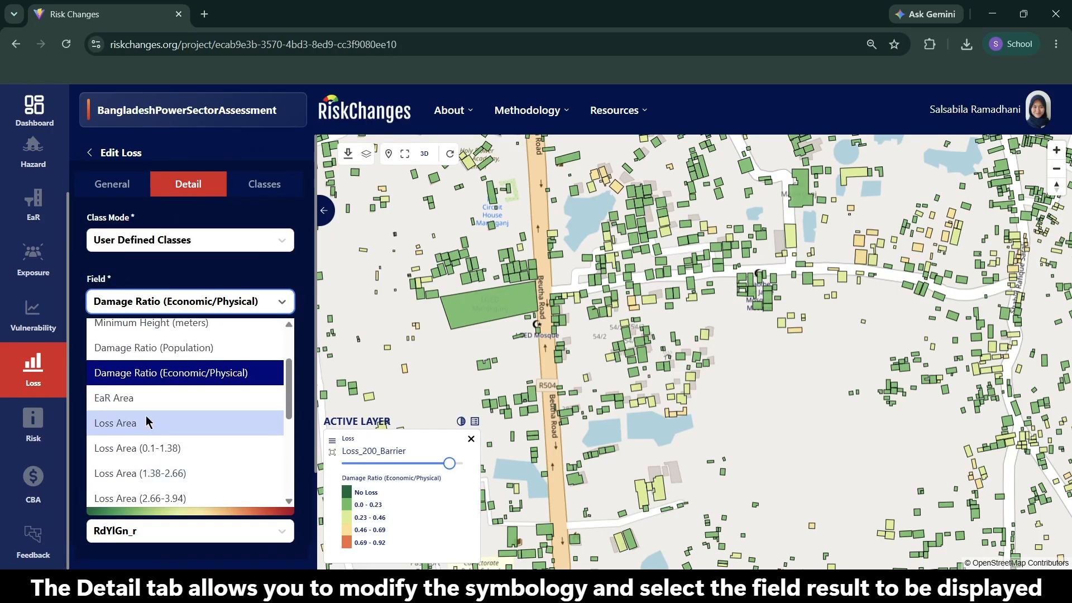
{"action": "left_click", "coordinate": [193, 281]}
{"action": "left_click", "coordinate": [249, 189]}
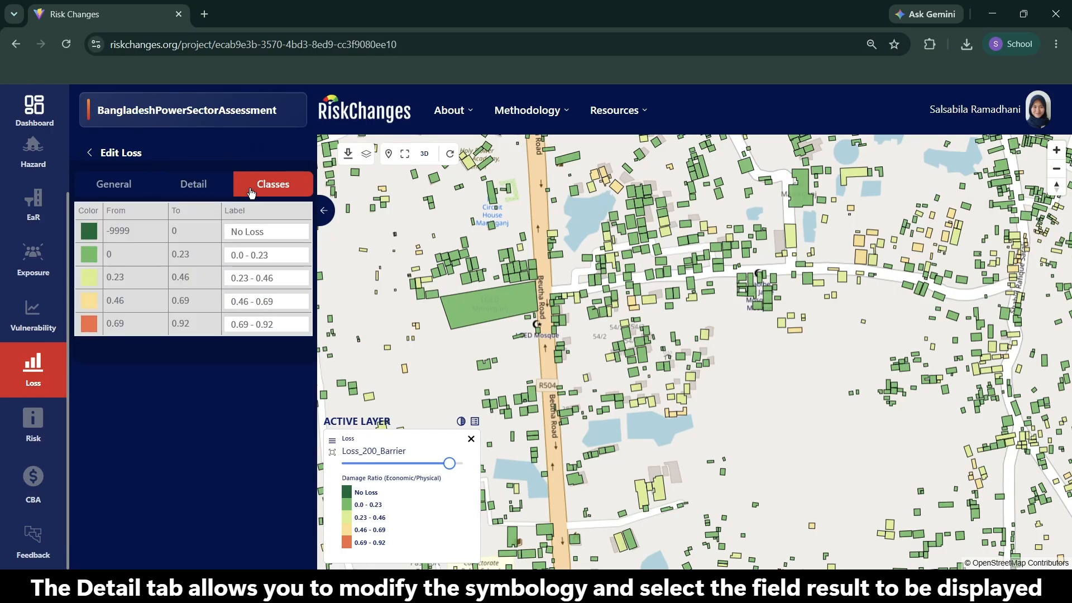
{"action": "left_click", "coordinate": [119, 192]}
Inspect a building's loss attributes on the map and view the full extent of the Loss_200_Barrier layer.
{"action": "left_click", "coordinate": [635, 303]}
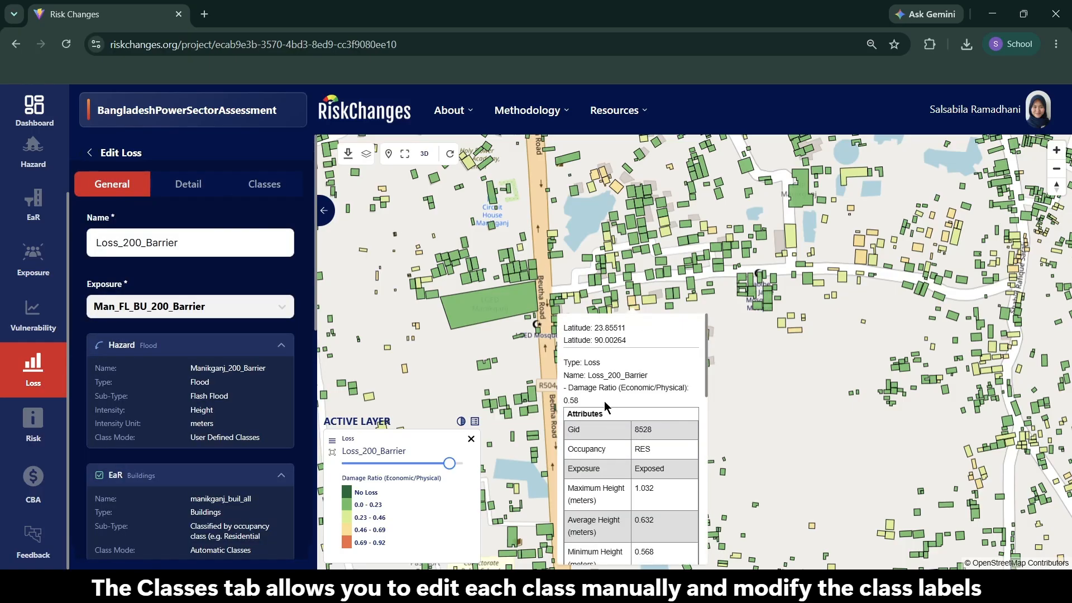
{"action": "scroll", "coordinate": [605, 406], "scroll_direction": "down", "scroll_amount": 10}
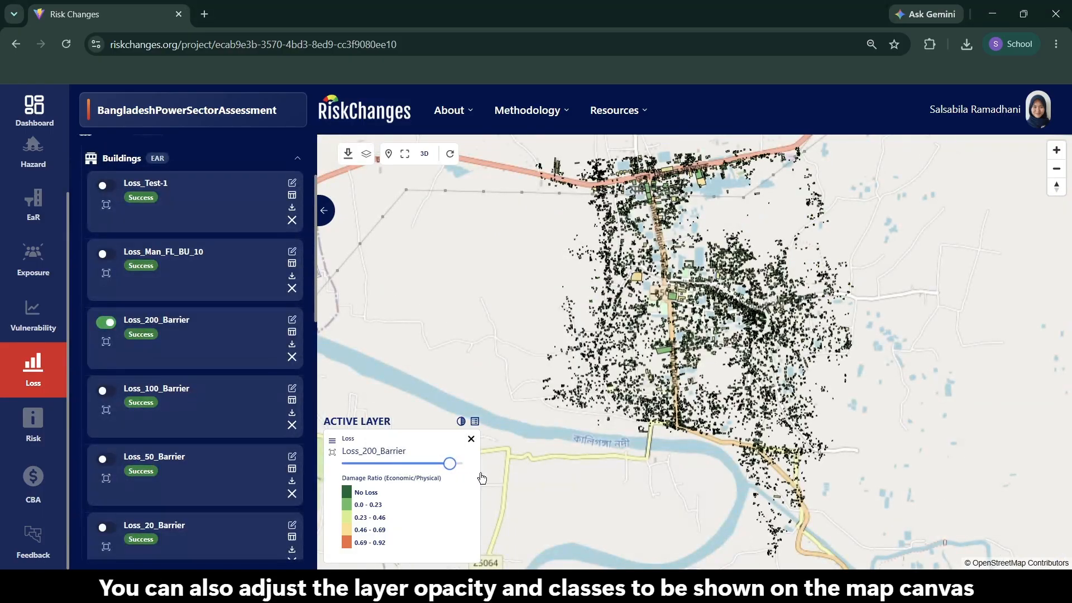
{"action": "scroll", "coordinate": [697, 359], "scroll_direction": "up", "scroll_amount": 10}
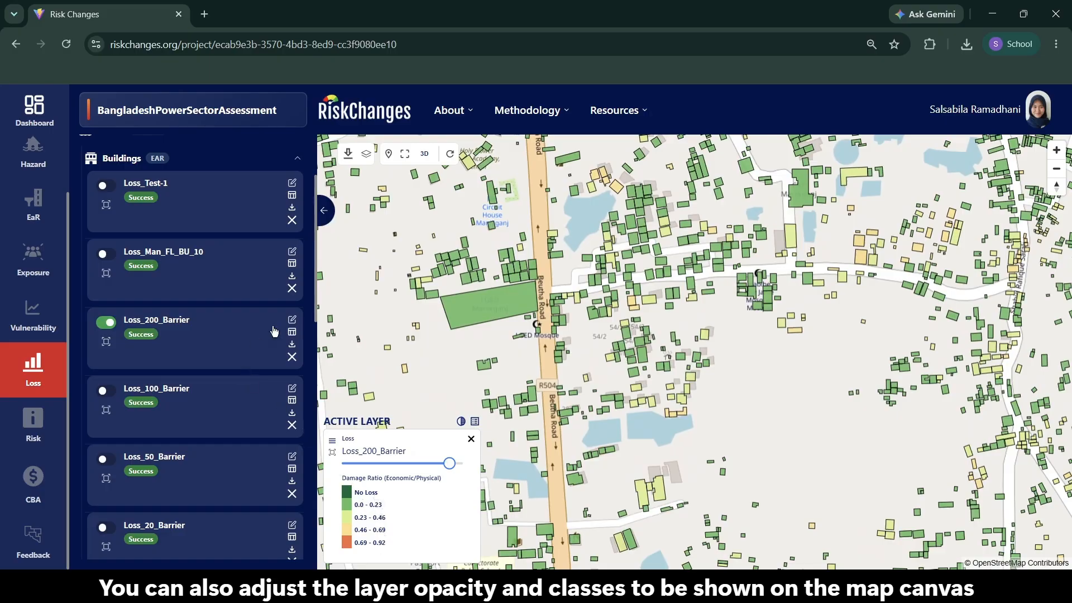
Review the summary table of the Loss_200_Barrier results across its loss columns, and open the detail table.
{"action": "left_click", "coordinate": [292, 333]}
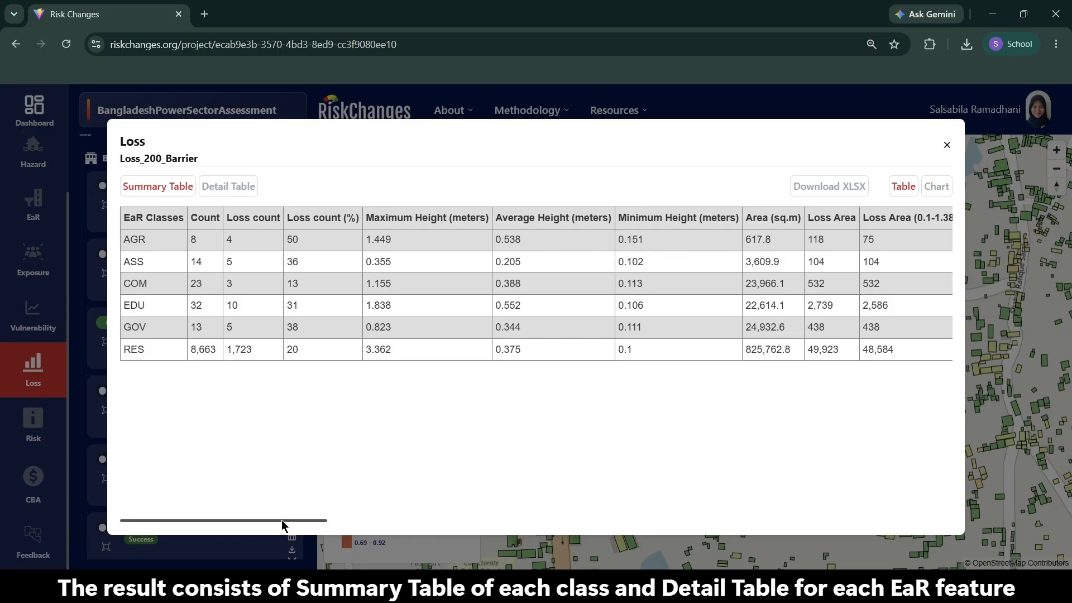
{"action": "left_click_drag", "start_coordinate": [281, 521], "coordinate": [876, 520]}
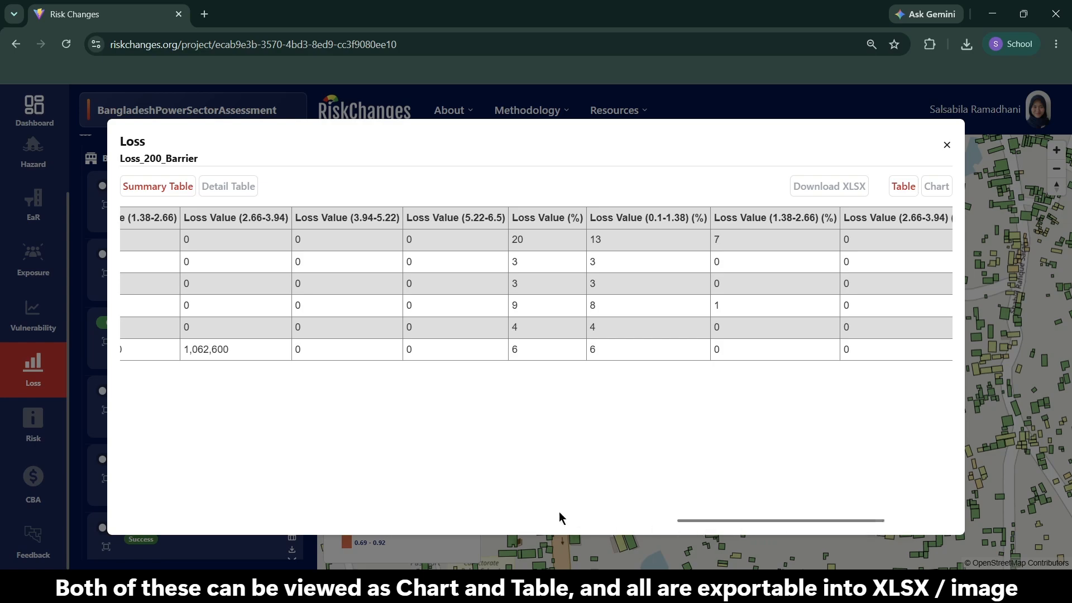
{"action": "left_click", "coordinate": [209, 187]}
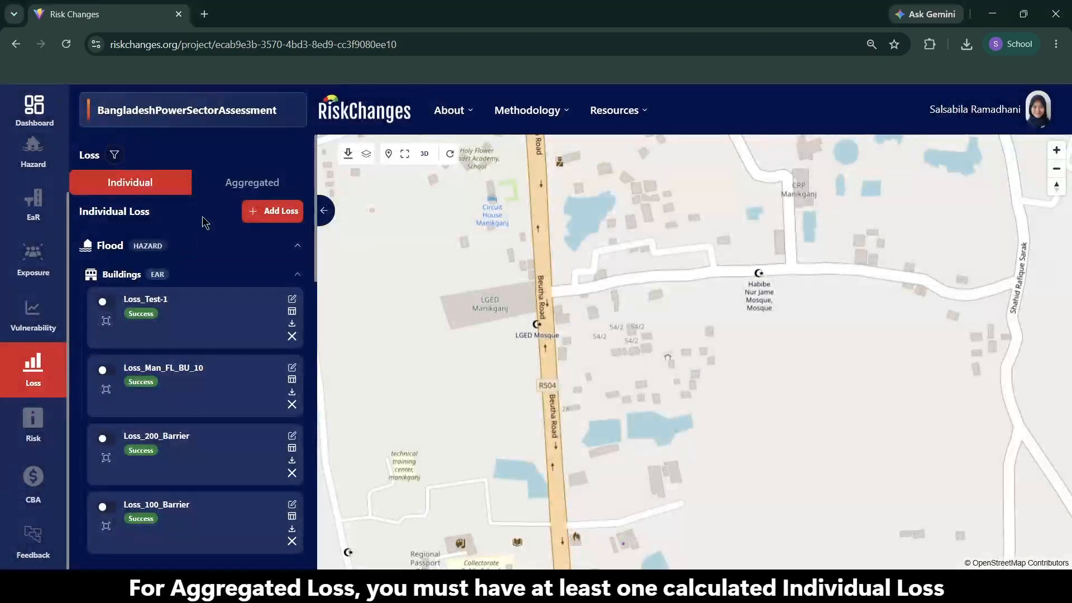
Start a new aggregated loss and review the individual losses available as its source.
{"action": "left_click", "coordinate": [221, 193]}
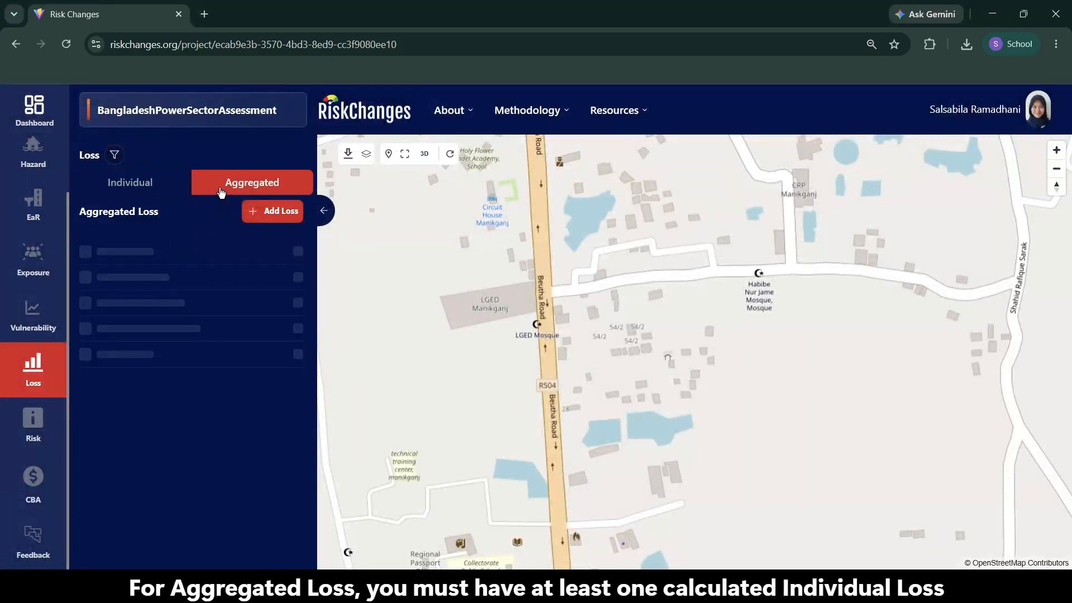
{"action": "left_click", "coordinate": [266, 213]}
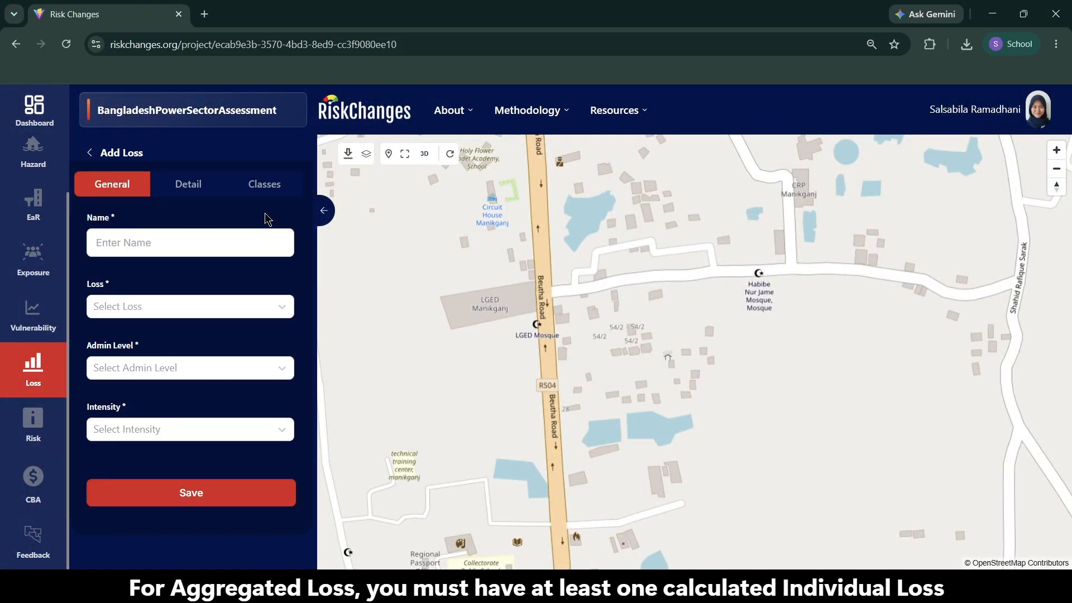
{"action": "left_click", "coordinate": [207, 301]}
{"action": "scroll", "coordinate": [196, 384], "scroll_direction": "down", "scroll_amount": 3}
{"action": "scroll", "coordinate": [196, 383], "scroll_direction": "down", "scroll_amount": 3}
{"action": "left_click", "coordinate": [219, 285]}
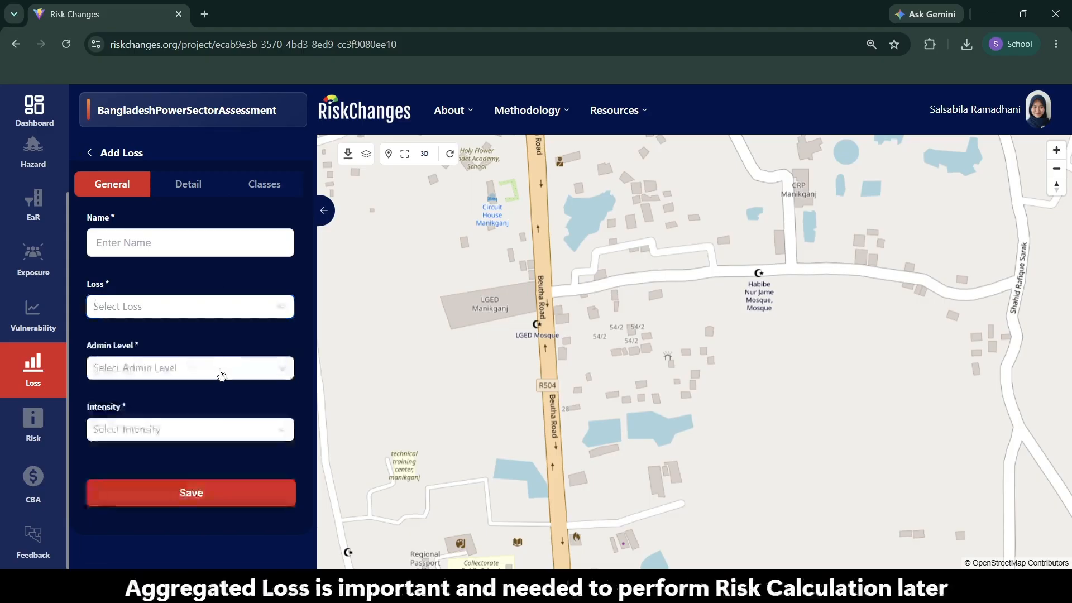
Check the admin level and intensity options of the new aggregated loss.
{"action": "left_click", "coordinate": [220, 370]}
{"action": "scroll", "coordinate": [220, 447], "scroll_direction": "down", "scroll_amount": 2}
{"action": "left_click", "coordinate": [241, 350]}
{"action": "left_click", "coordinate": [228, 432]}
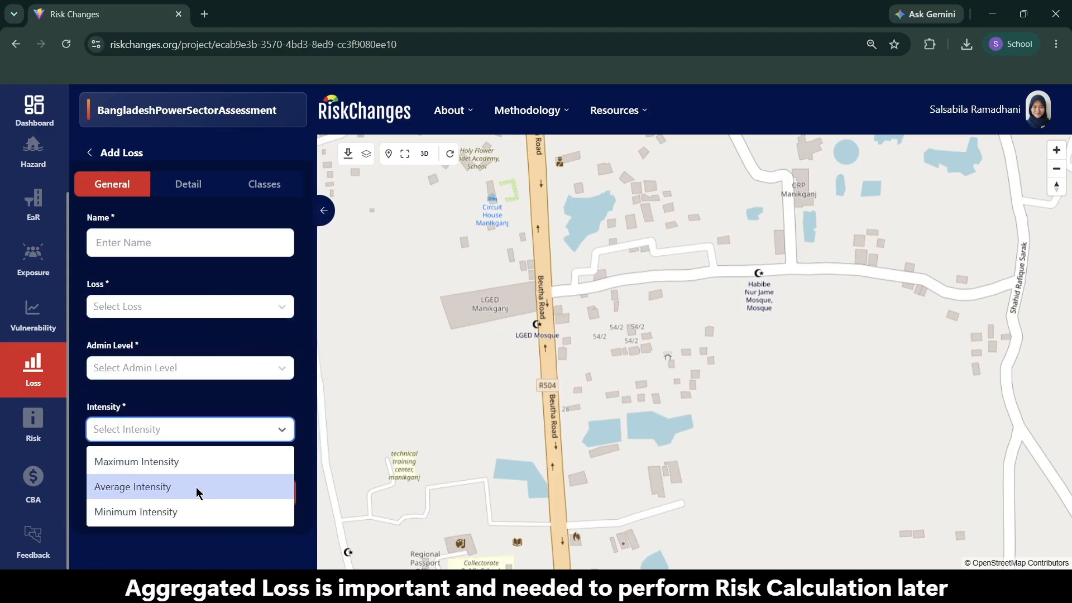
Leave the new aggregated loss form and display the Loss_50_Agg layer on the map.
{"action": "left_click", "coordinate": [91, 153]}
{"action": "scroll", "coordinate": [166, 368], "scroll_direction": "down", "scroll_amount": 4}
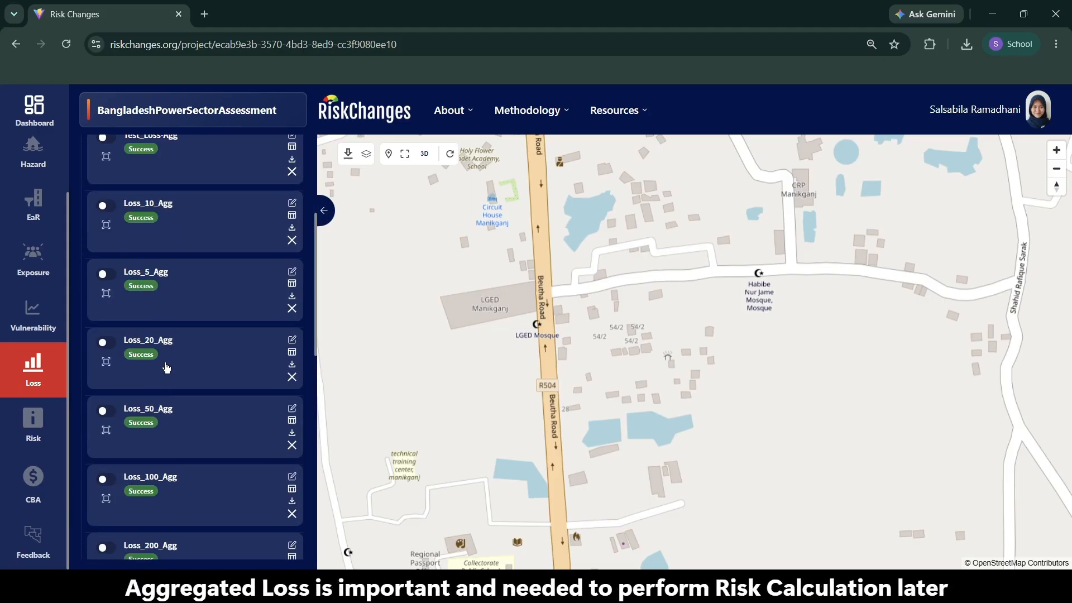
{"action": "left_click", "coordinate": [103, 413]}
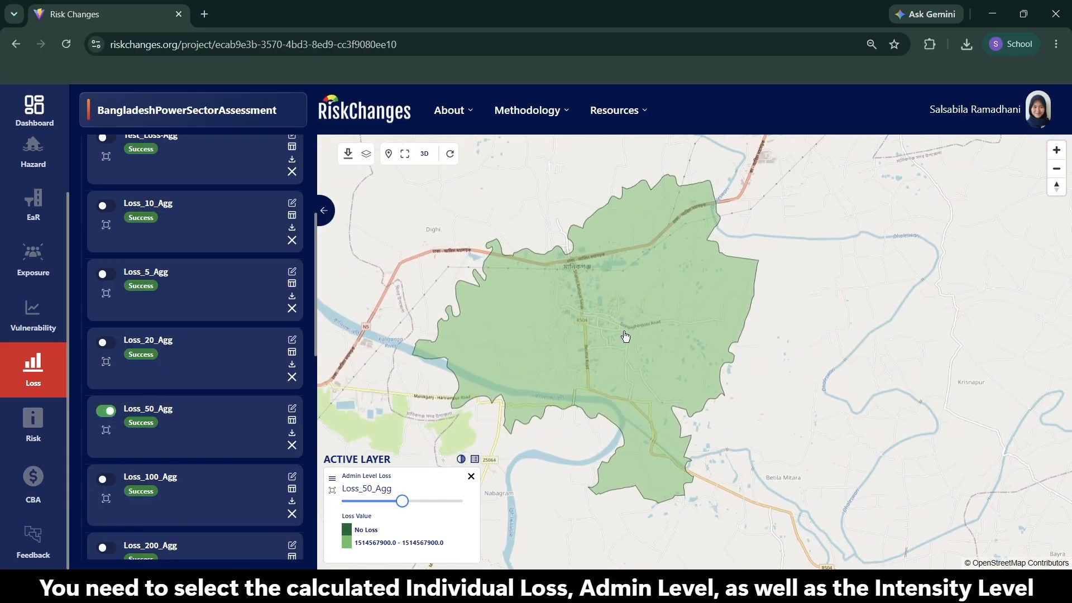
Collapse the Buildings losses, expand the Polygons losses and display the Loss_SSP245_Substation_200_Subdistrict layer.
{"action": "scroll", "coordinate": [199, 384], "scroll_direction": "down", "scroll_amount": 10}
{"action": "scroll", "coordinate": [199, 385], "scroll_direction": "up", "scroll_amount": 15}
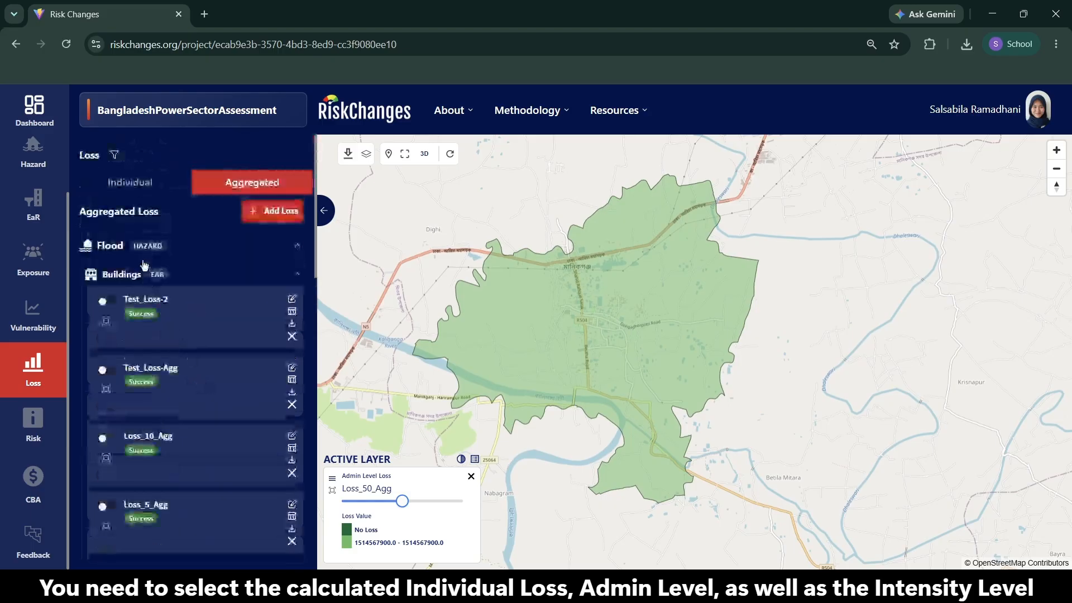
{"action": "left_click", "coordinate": [143, 270]}
{"action": "left_click", "coordinate": [155, 304]}
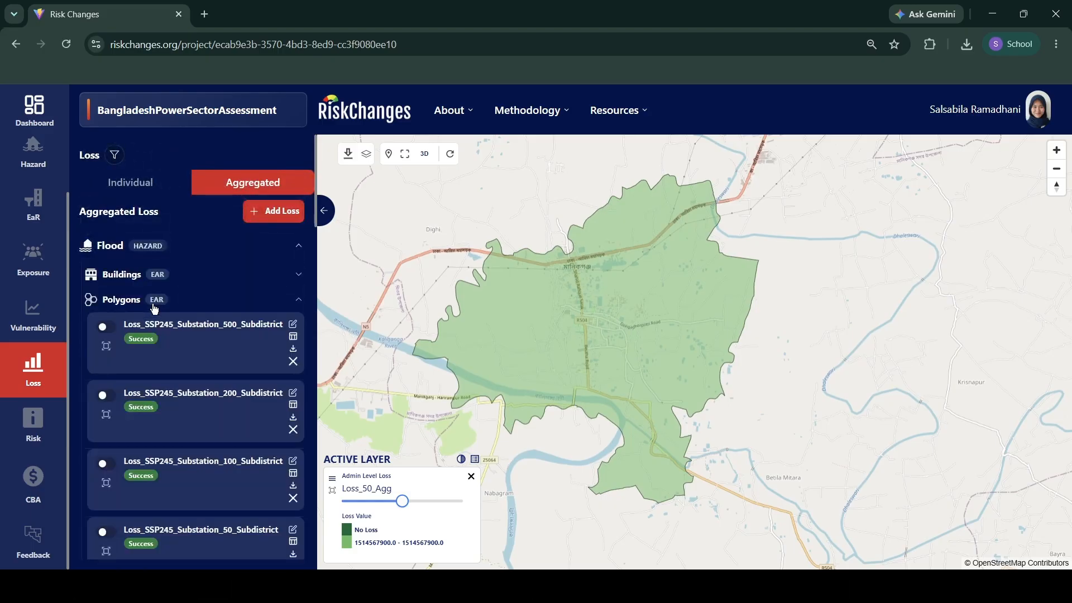
{"action": "left_click", "coordinate": [105, 396]}
Make Loss_50_Agg fully transparent and the 200-year substation layer fully opaque to view subdistrict losses across the country.
{"action": "left_click_drag", "start_coordinate": [401, 501], "coordinate": [342, 501]}
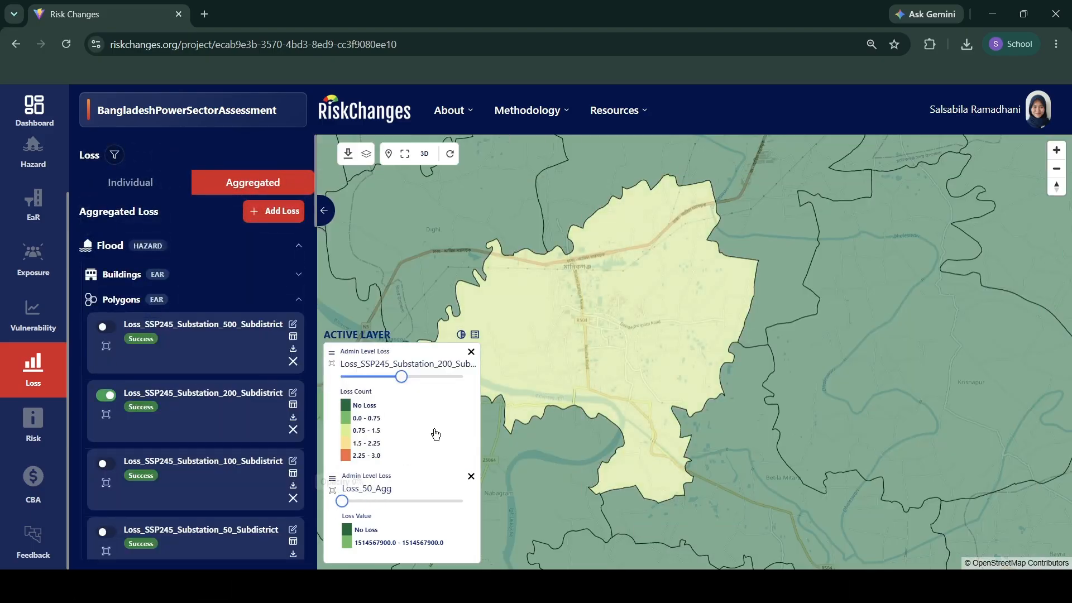
{"action": "left_click_drag", "start_coordinate": [403, 379], "coordinate": [566, 309]}
{"action": "scroll", "coordinate": [546, 305], "scroll_direction": "down", "scroll_amount": 5}
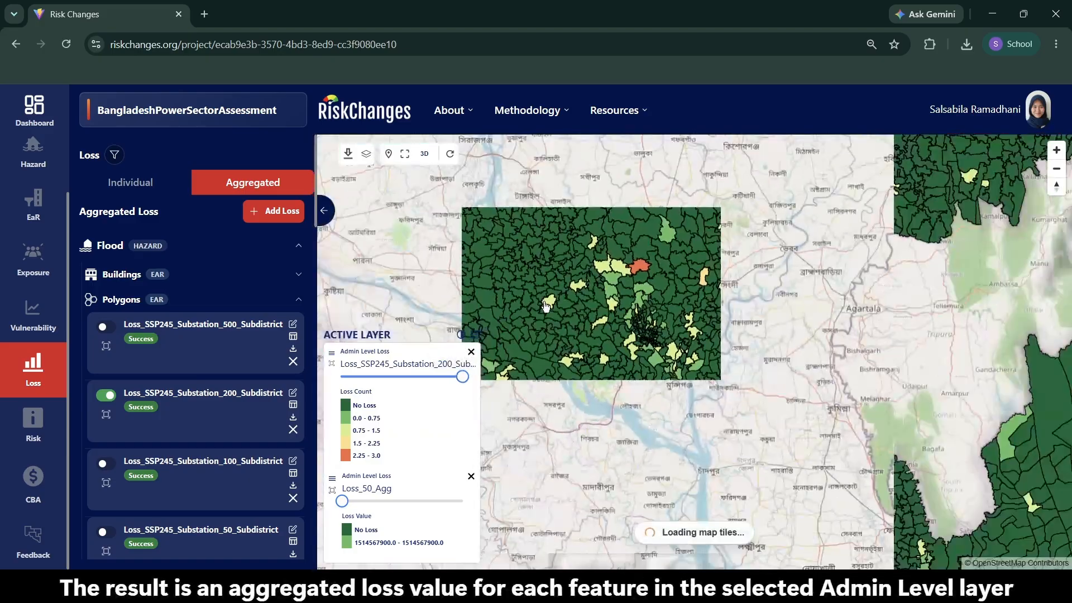
{"action": "scroll", "coordinate": [631, 355], "scroll_direction": "up", "scroll_amount": 2}
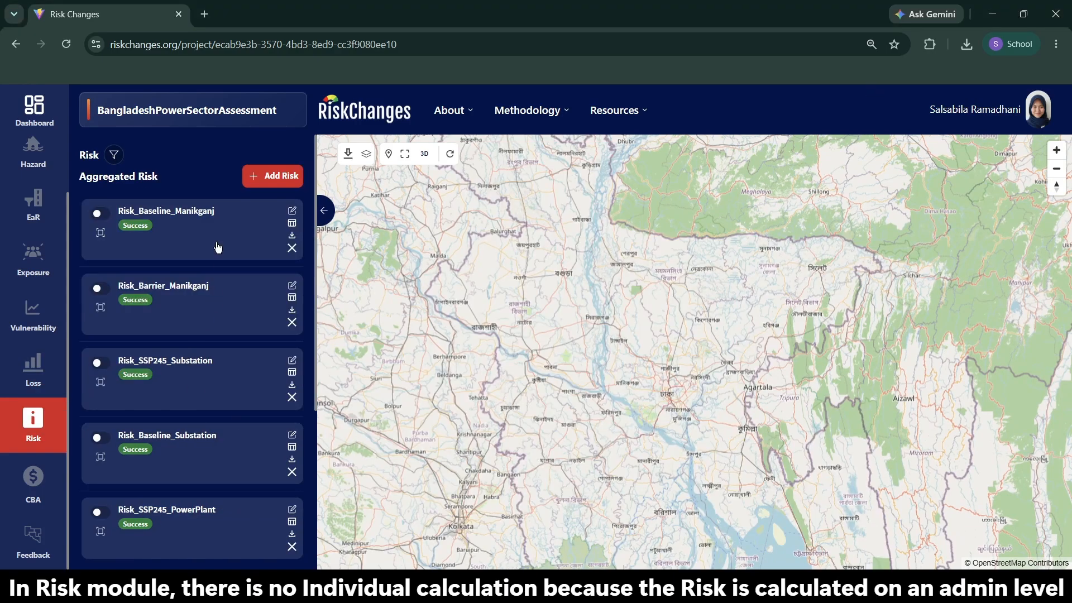
Start a new aggregated risk in the Risk module.
{"action": "left_click_drag", "start_coordinate": [84, 179], "coordinate": [167, 185]}
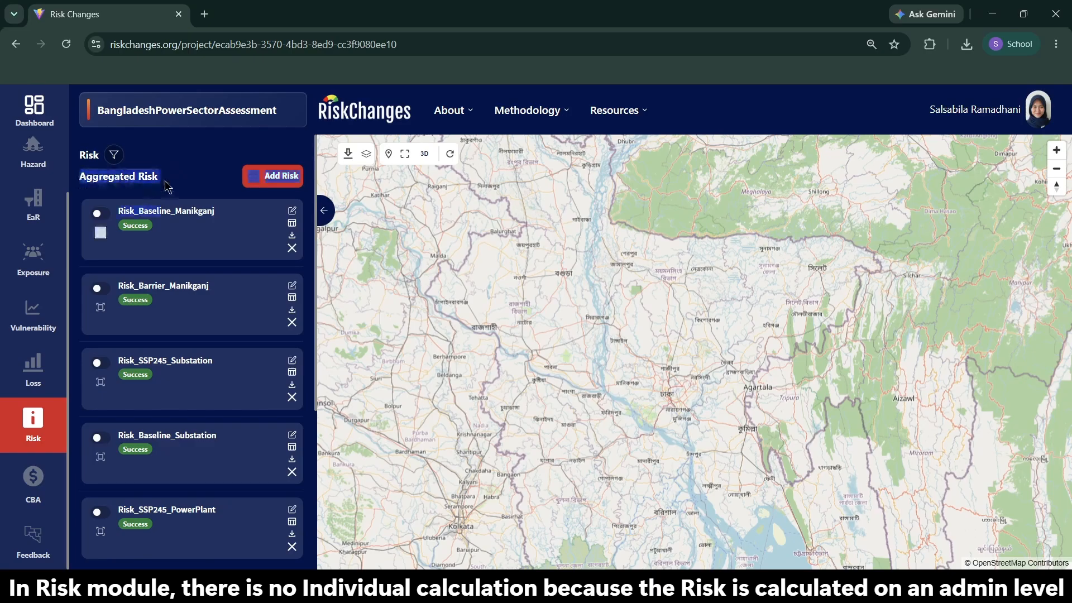
{"action": "left_click", "coordinate": [88, 176]}
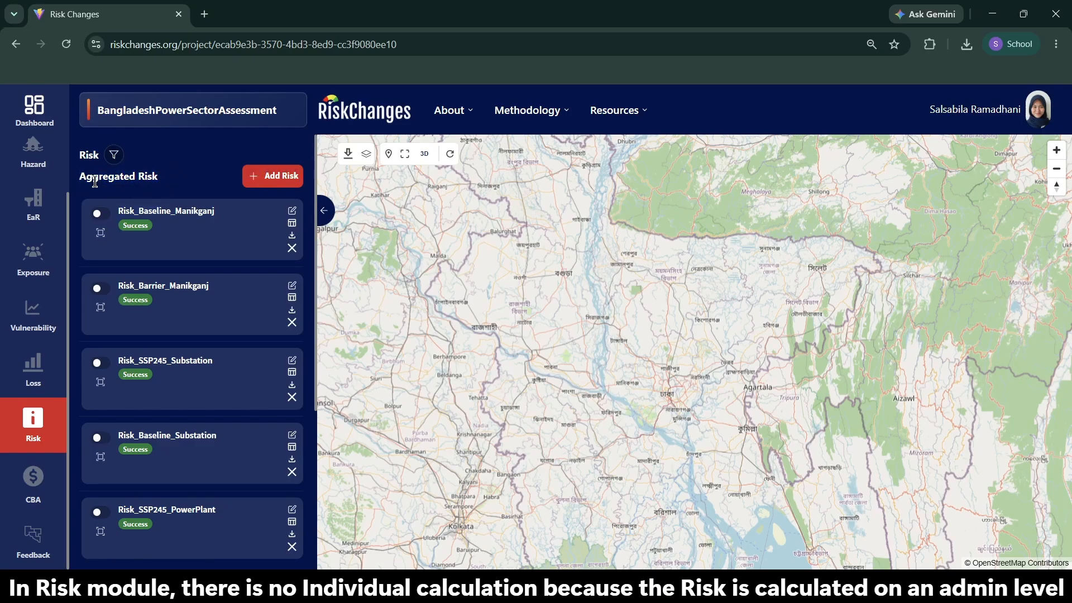
{"action": "left_click", "coordinate": [289, 176]}
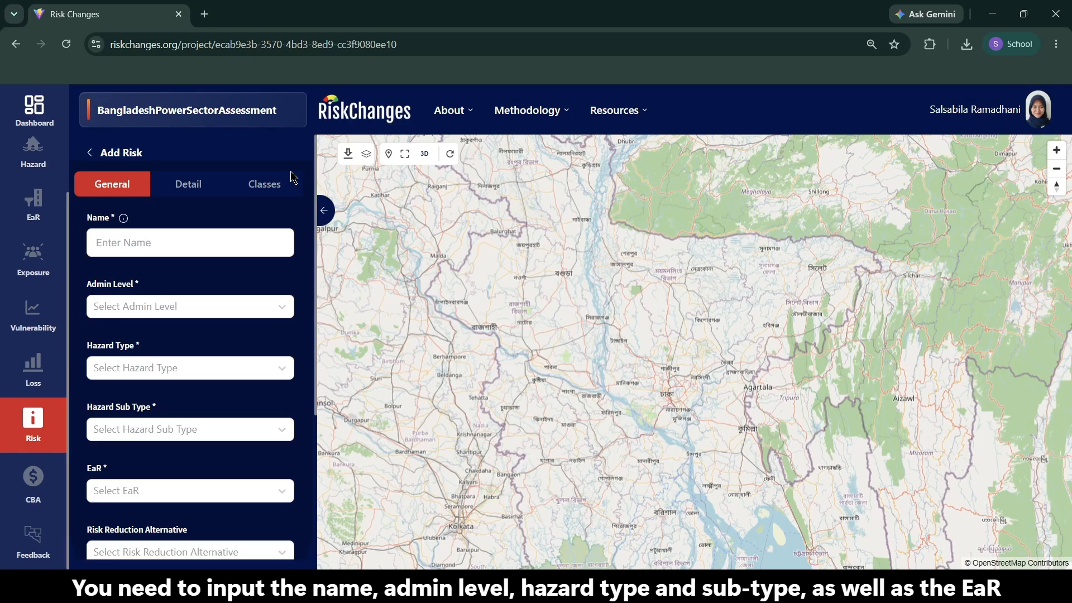
Set the new risk's admin level to manikganj_bound, hazard type to Flood, sub type to Flash Flood and EaR to manikganj_buil_all.
{"action": "scroll", "coordinate": [200, 239], "scroll_direction": "down", "scroll_amount": 1}
{"action": "left_click", "coordinate": [190, 250]}
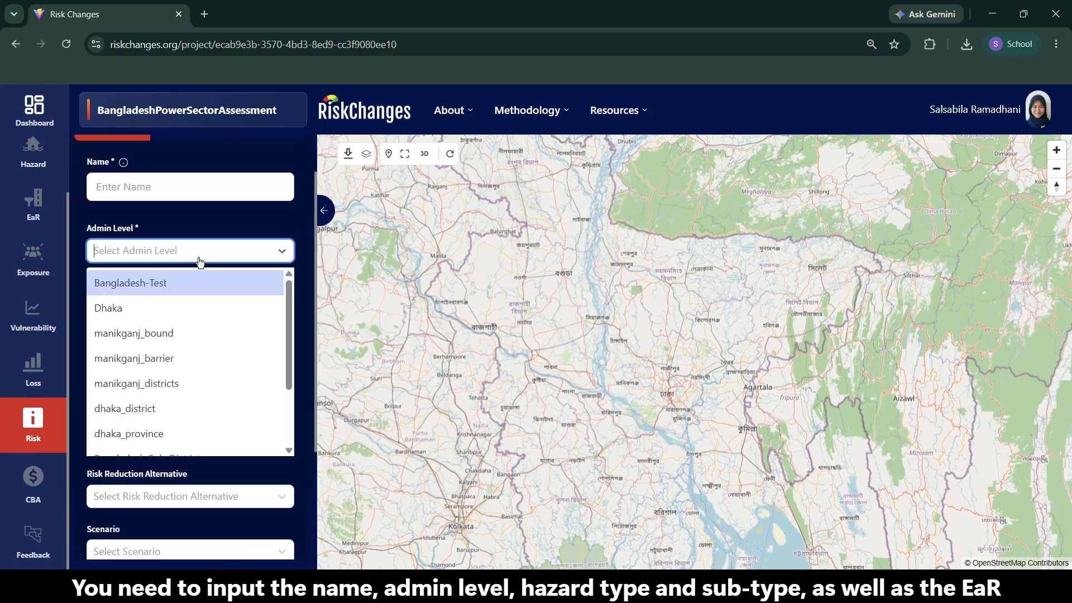
{"action": "left_click", "coordinate": [168, 330]}
{"action": "left_click", "coordinate": [190, 311]}
{"action": "left_click", "coordinate": [167, 419]}
{"action": "left_click", "coordinate": [179, 382]}
{"action": "left_click", "coordinate": [182, 407]}
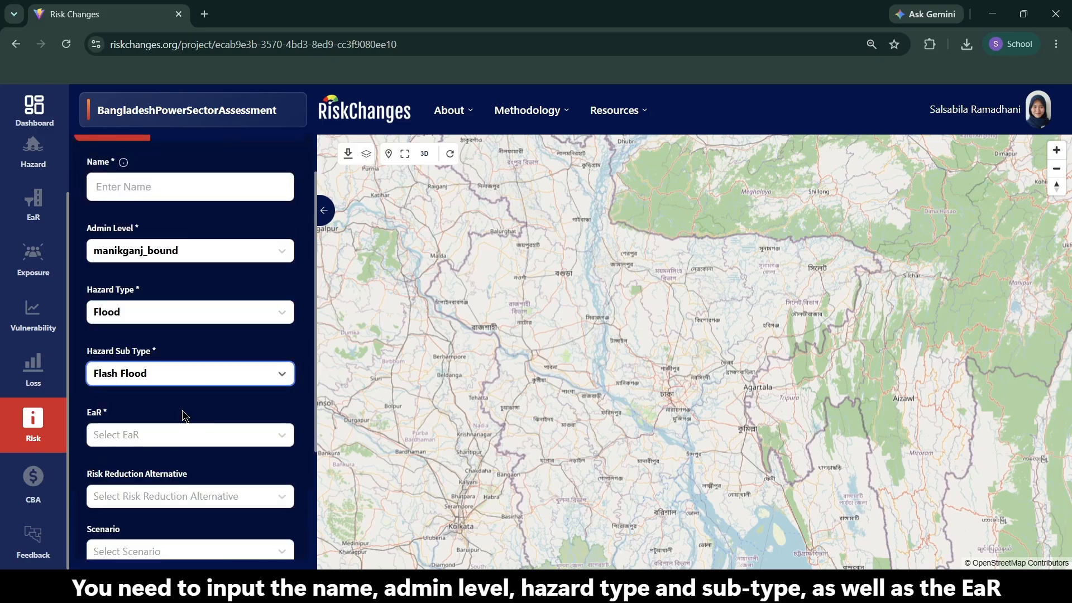
{"action": "left_click", "coordinate": [181, 434]}
{"action": "left_click", "coordinate": [176, 382]}
Review the available aggregated losses and add the barrier losses for successive return periods, starting with Loss_5_Barrier_Agg and Loss_10_Barrier_Agg.
{"action": "scroll", "coordinate": [183, 360], "scroll_direction": "down", "scroll_amount": 1}
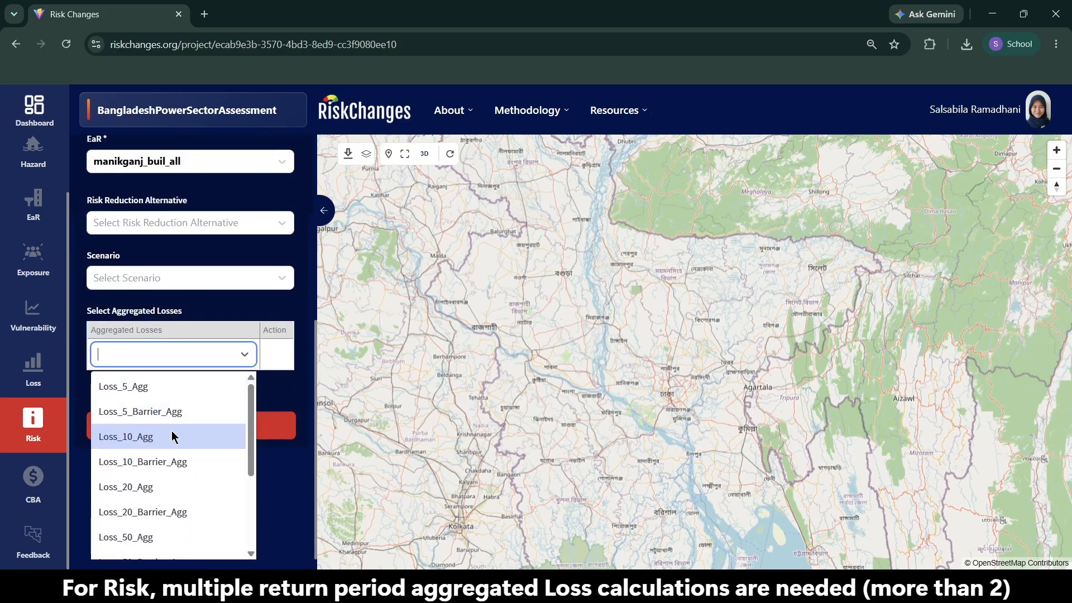
{"action": "scroll", "coordinate": [168, 491], "scroll_direction": "down", "scroll_amount": 3}
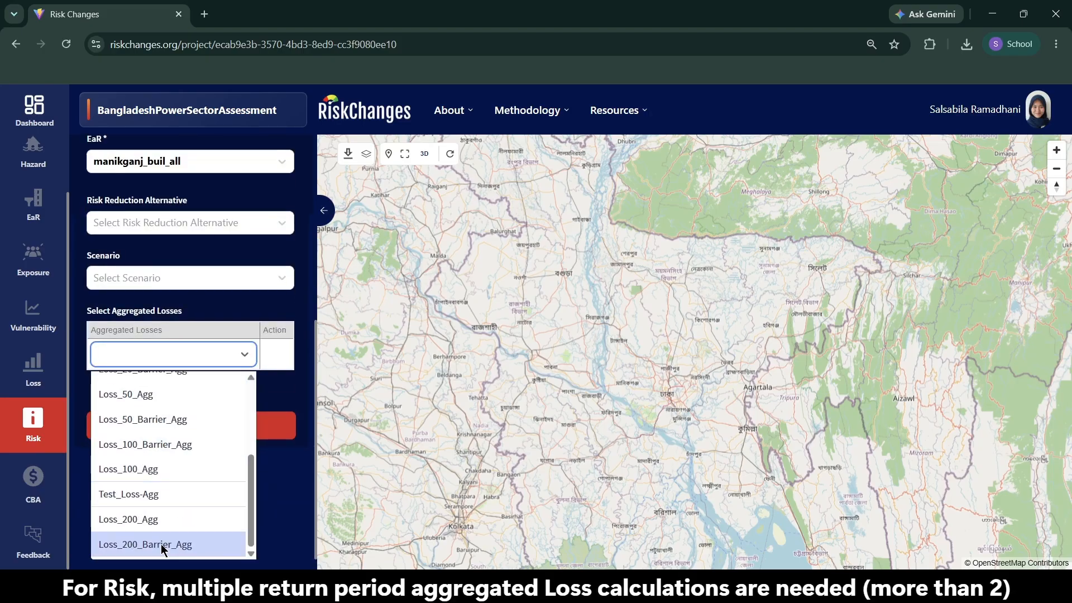
{"action": "scroll", "coordinate": [183, 429], "scroll_direction": "up", "scroll_amount": 3}
{"action": "left_click", "coordinate": [184, 412]}
{"action": "left_click", "coordinate": [169, 468]}
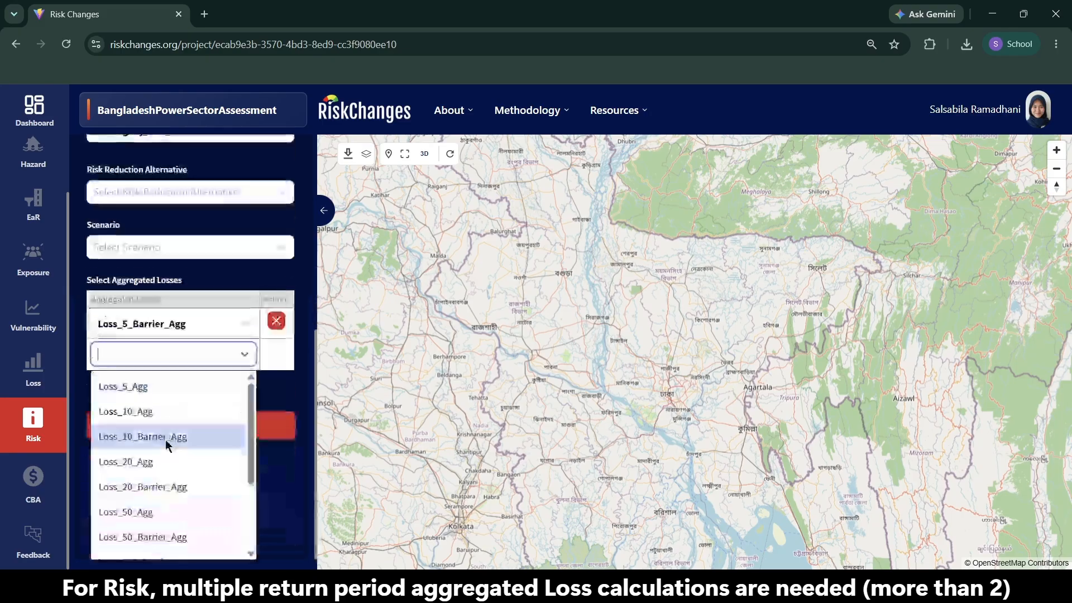
{"action": "left_click", "coordinate": [165, 439]}
{"action": "left_click", "coordinate": [162, 467]}
{"action": "left_click", "coordinate": [158, 461]}
{"action": "left_click", "coordinate": [156, 467]}
{"action": "left_click", "coordinate": [151, 486]}
{"action": "left_click", "coordinate": [157, 466]}
{"action": "left_click", "coordinate": [145, 487]}
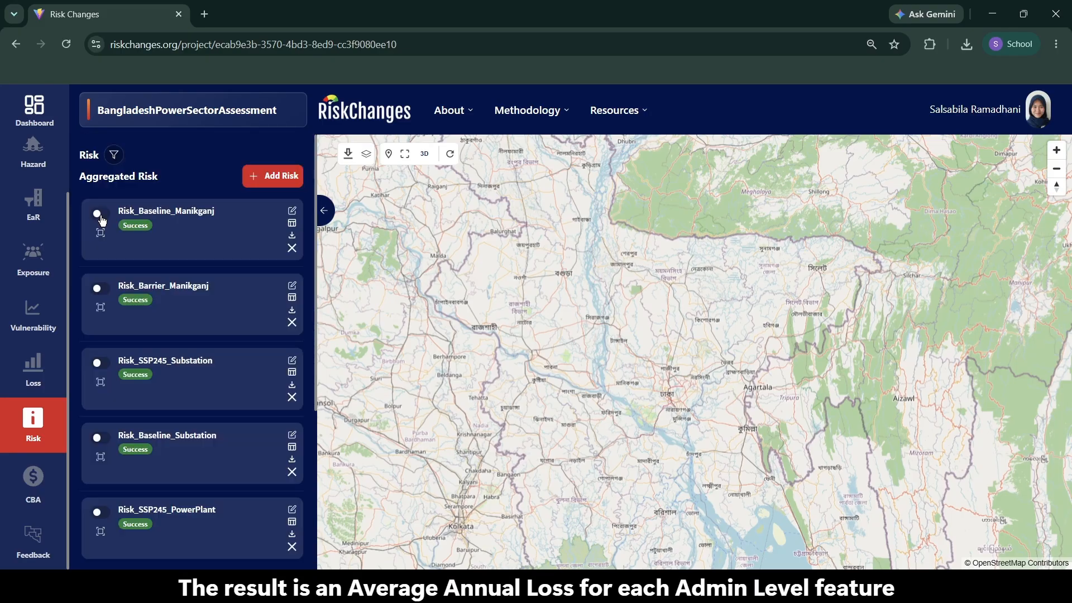
Display Risk_Baseline_Manikganj at its full extent and review the summary table of Risk_Barrier_Manikganj.
{"action": "left_click", "coordinate": [101, 216]}
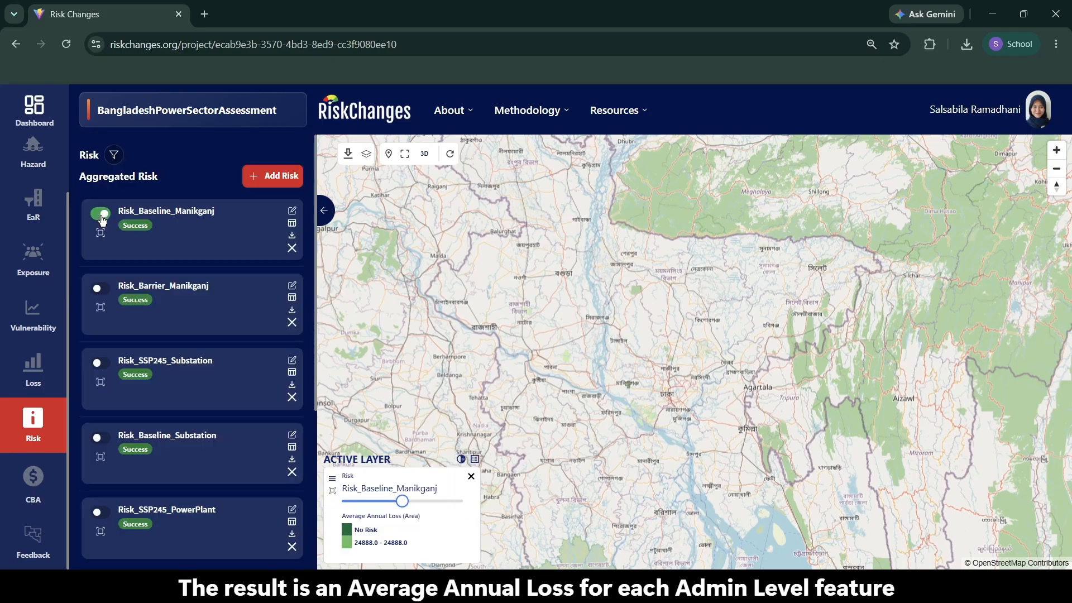
{"action": "left_click", "coordinate": [332, 490]}
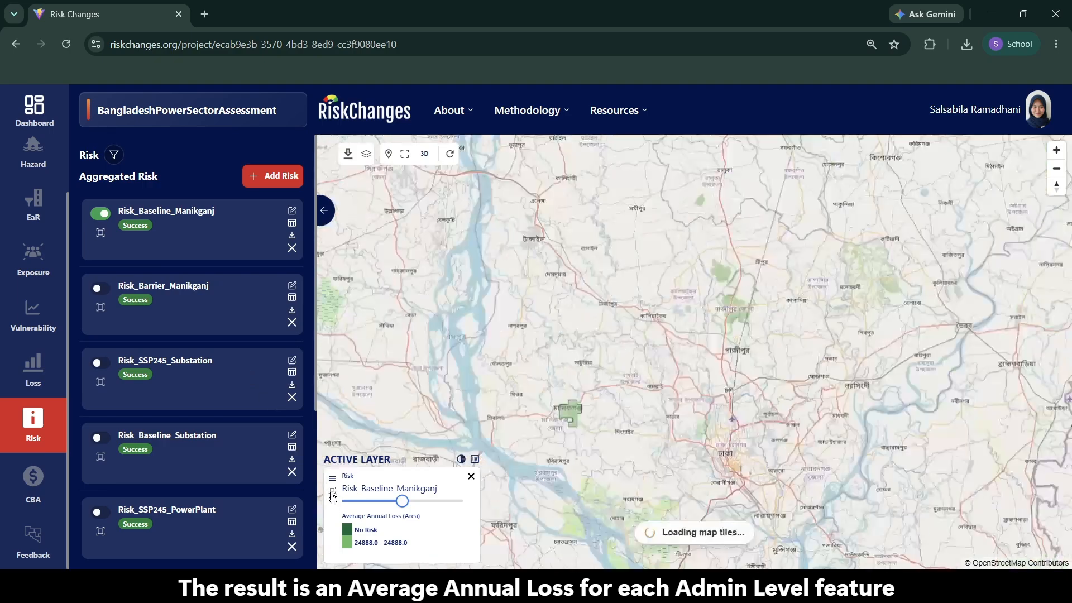
{"action": "left_click", "coordinate": [162, 297]}
{"action": "left_click", "coordinate": [292, 299]}
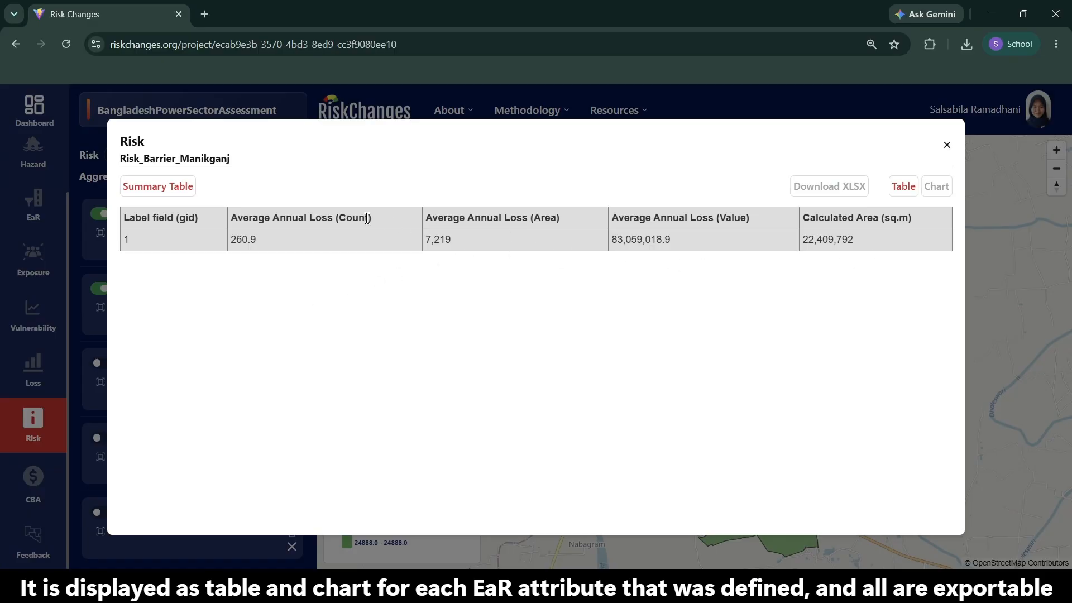
{"action": "left_click", "coordinate": [949, 145]}
Switch the Risk_Barrier_Manikganj layer off and on again to compare it with the baseline risk map.
{"action": "left_click", "coordinate": [107, 289]}
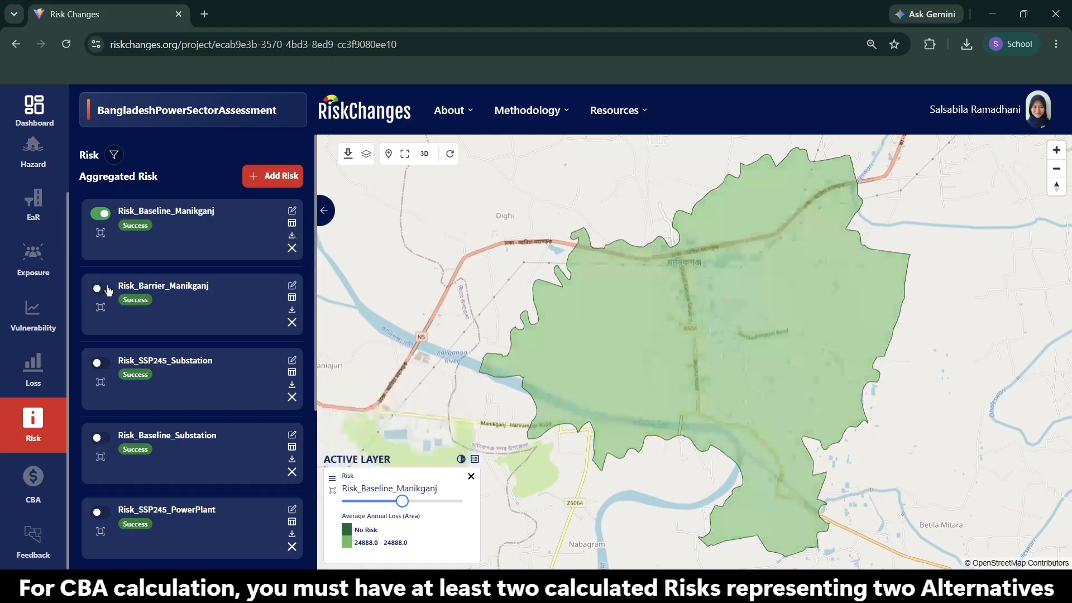
{"action": "left_click", "coordinate": [102, 289]}
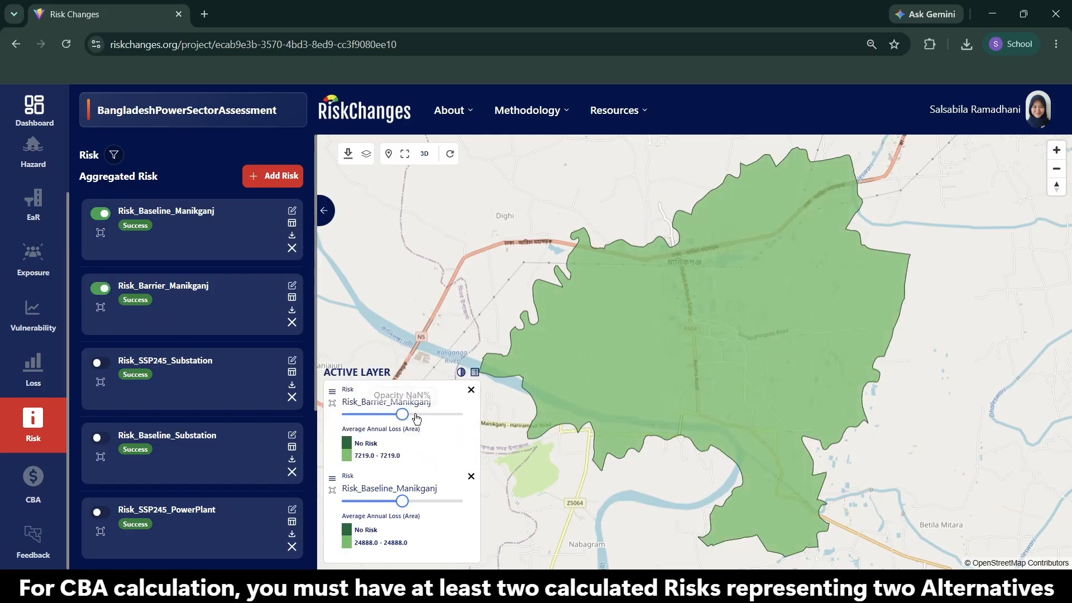
{"action": "mouse_move", "coordinate": [408, 506]}
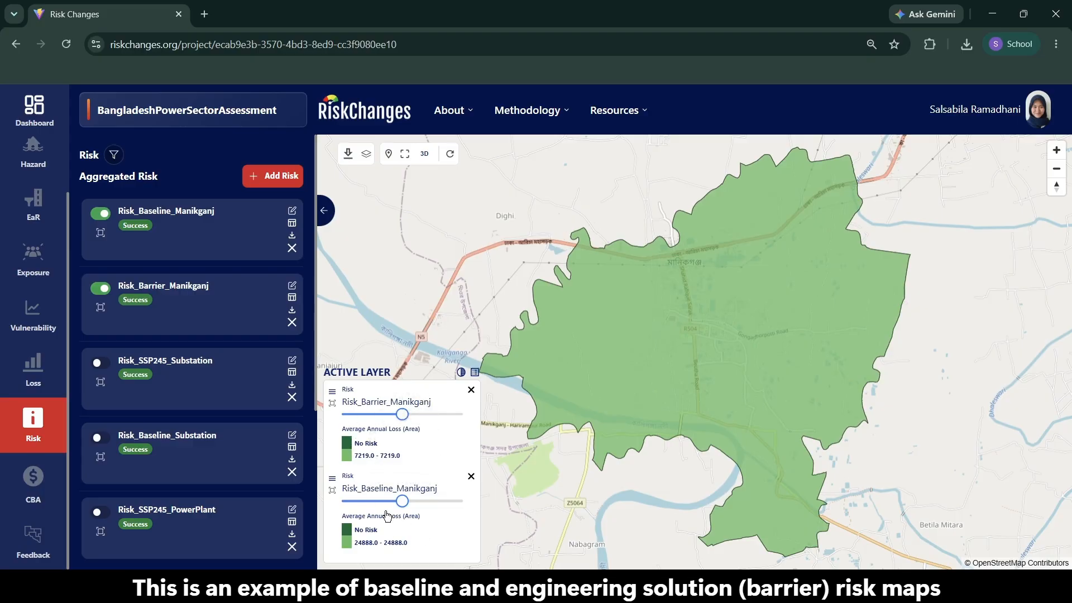
Start a new CBA with admin level manikganj_bound, baseline risk Risk_Baseline_Manikganj and alternative risk Risk_Barrier_Manikganj.
{"action": "left_click", "coordinate": [18, 495]}
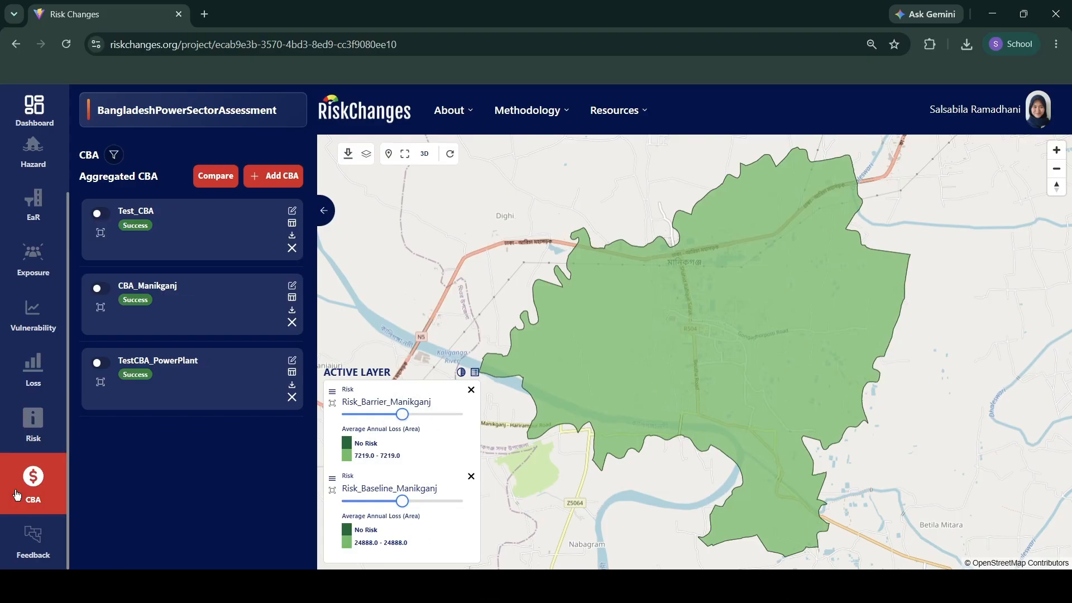
{"action": "left_click", "coordinate": [270, 178]}
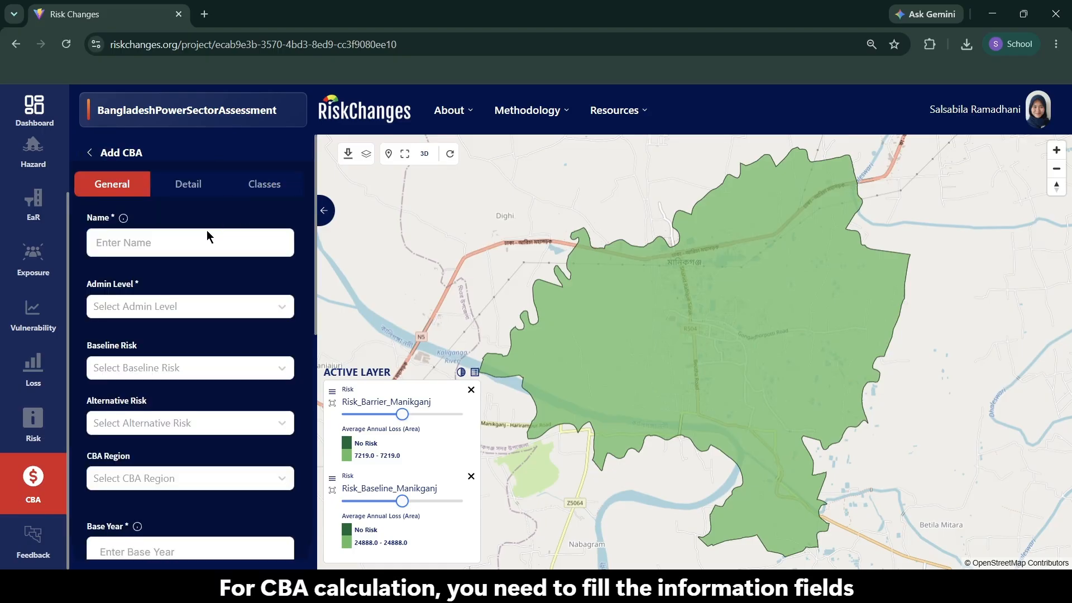
{"action": "scroll", "coordinate": [207, 230], "scroll_direction": "down", "scroll_amount": 2}
{"action": "left_click", "coordinate": [208, 195]}
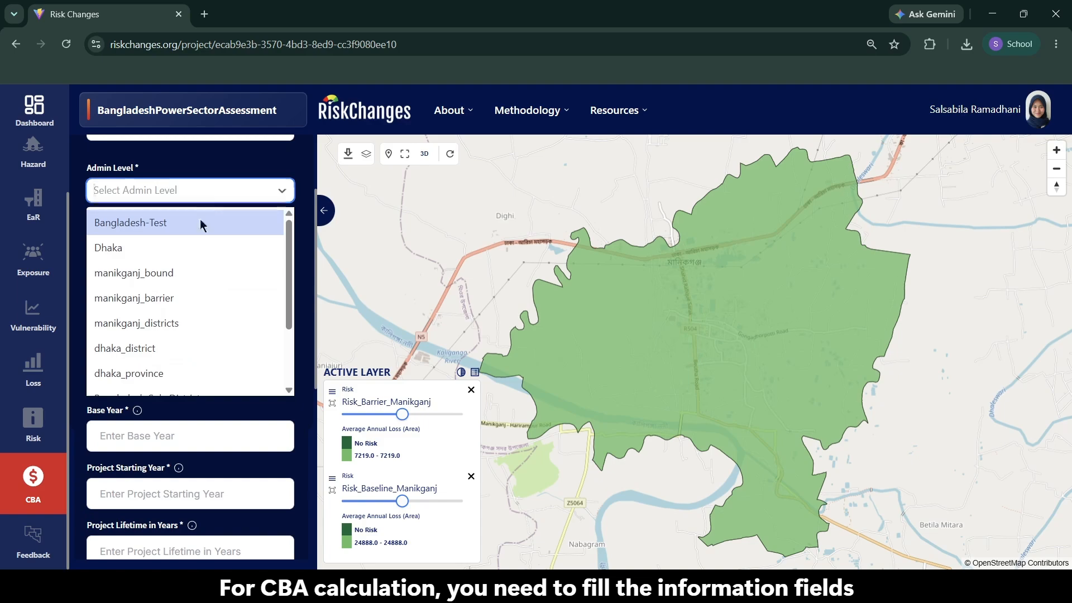
{"action": "left_click", "coordinate": [184, 273]}
{"action": "left_click", "coordinate": [188, 263]}
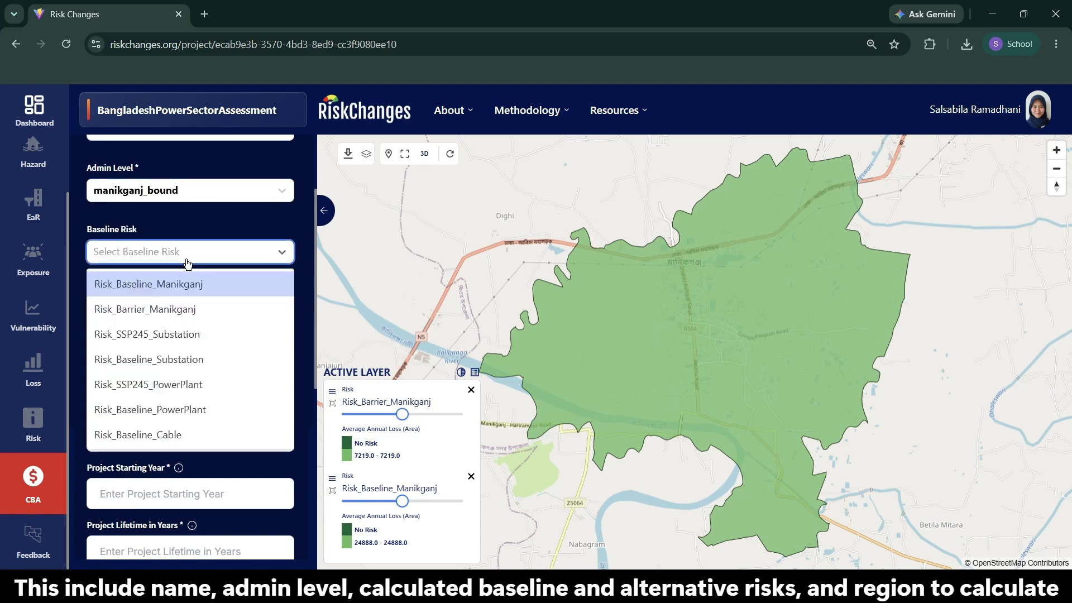
{"action": "left_click", "coordinate": [176, 288]}
{"action": "left_click", "coordinate": [175, 308]}
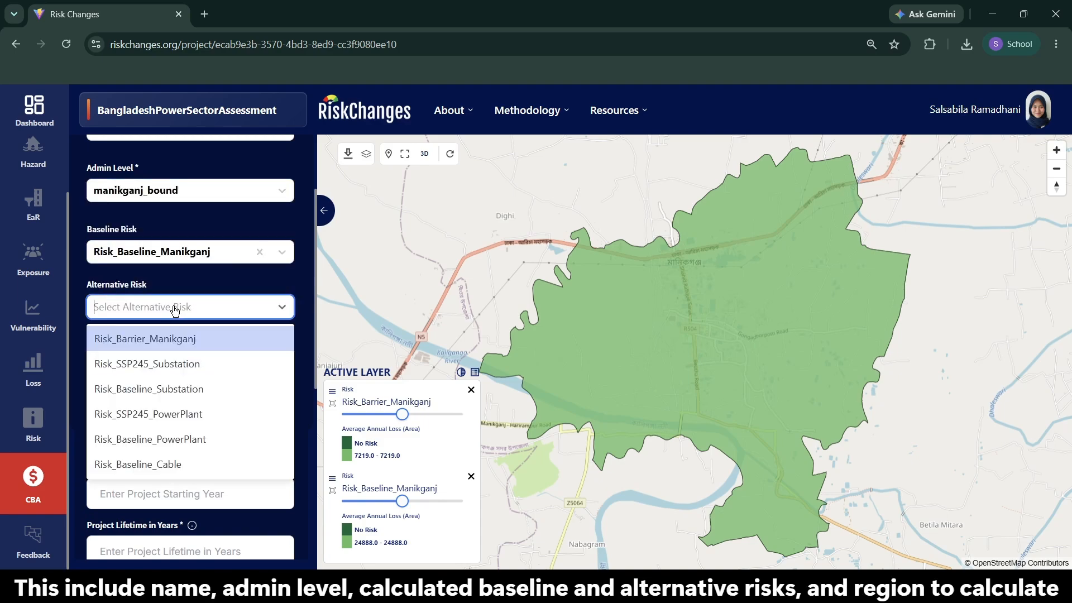
{"action": "left_click", "coordinate": [173, 344]}
Try Each Admin Unit as the CBA region, and set the region to Entire Admin Region.
{"action": "scroll", "coordinate": [179, 308], "scroll_direction": "down", "scroll_amount": 2}
{"action": "left_click", "coordinate": [184, 246]}
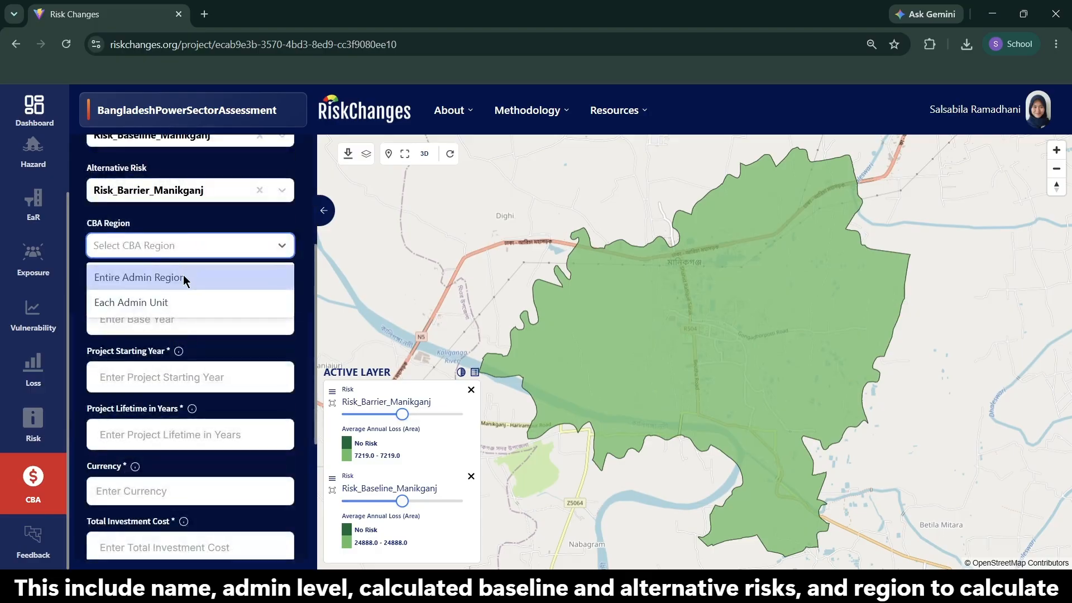
{"action": "left_click", "coordinate": [183, 276]}
{"action": "left_click", "coordinate": [184, 248]}
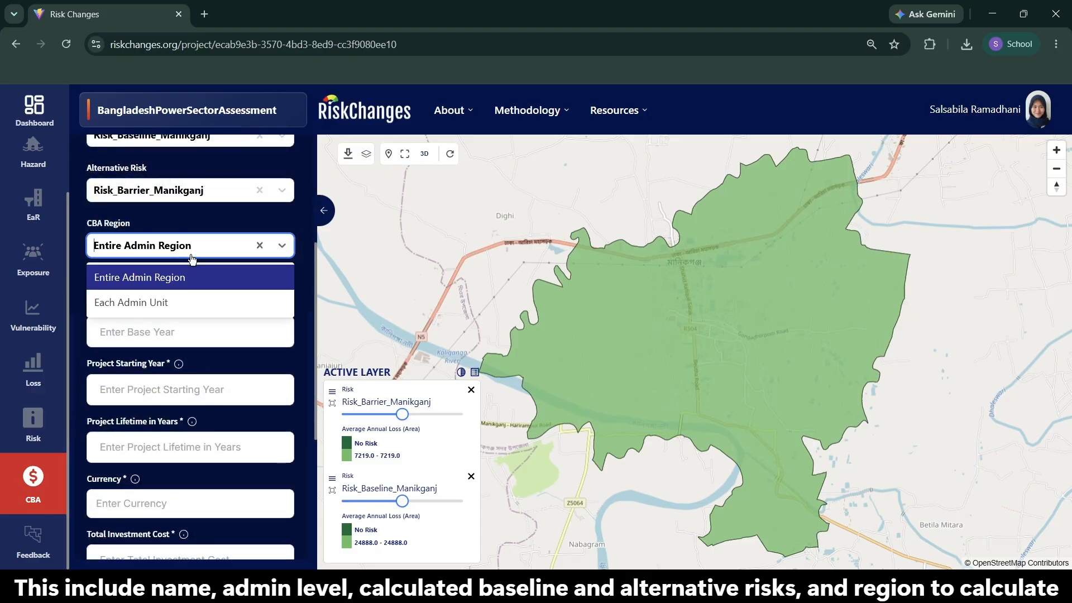
{"action": "left_click", "coordinate": [177, 305]}
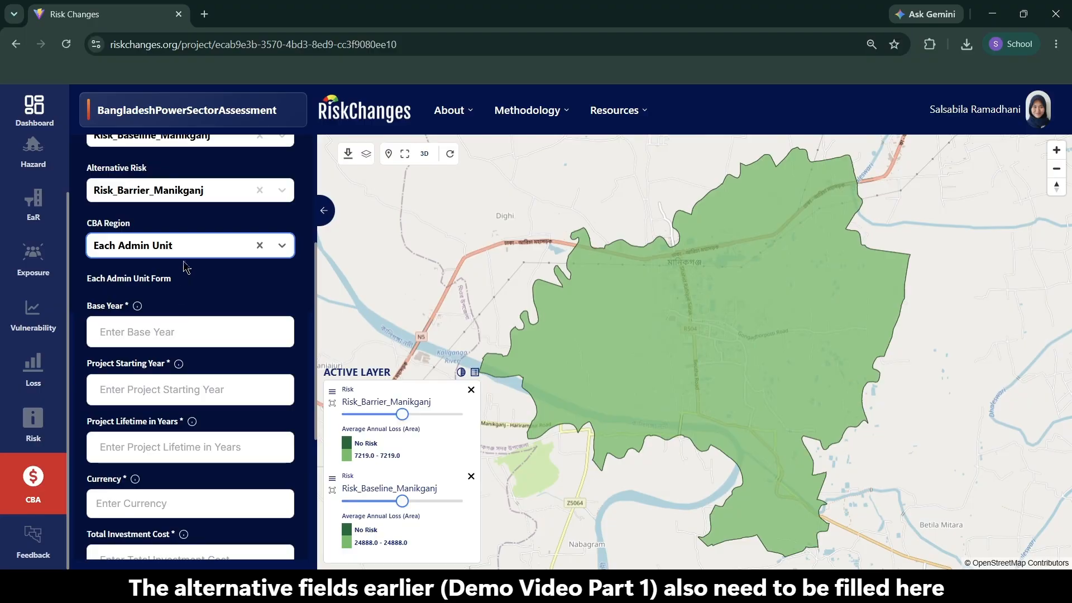
{"action": "left_click", "coordinate": [186, 250]}
{"action": "left_click", "coordinate": [188, 276]}
Review the CBA input fields for base year, project lifetime, currency, investment and maintenance costs, and discount rate.
{"action": "scroll", "coordinate": [188, 276], "scroll_direction": "down", "scroll_amount": 2}
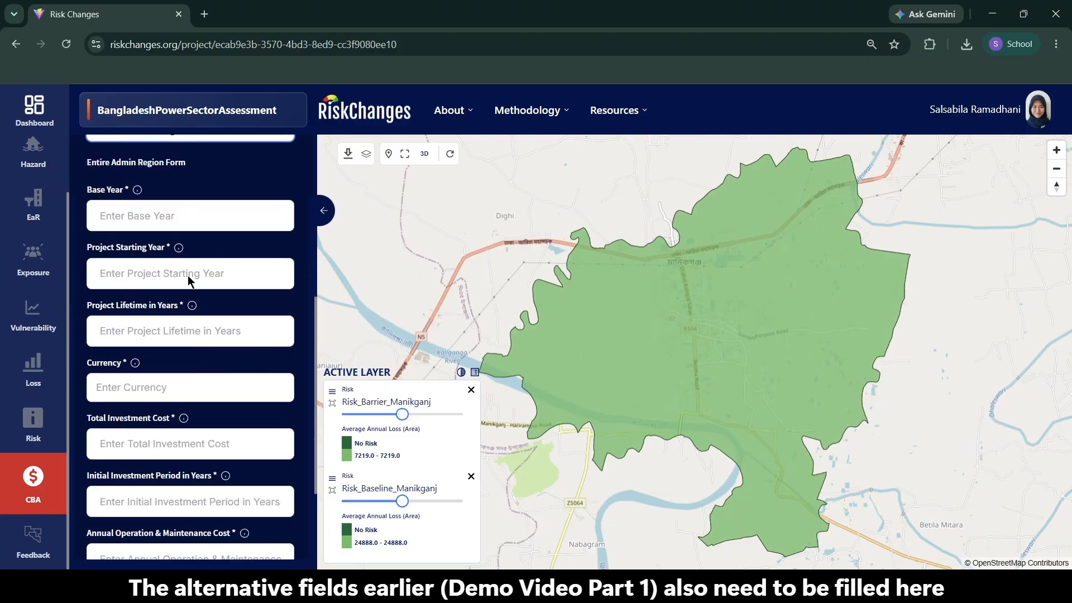
{"action": "scroll", "coordinate": [188, 276], "scroll_direction": "up", "scroll_amount": 2}
{"action": "scroll", "coordinate": [200, 233], "scroll_direction": "down", "scroll_amount": 2}
{"action": "left_click", "coordinate": [200, 218]}
{"action": "scroll", "coordinate": [201, 218], "scroll_direction": "down", "scroll_amount": 2}
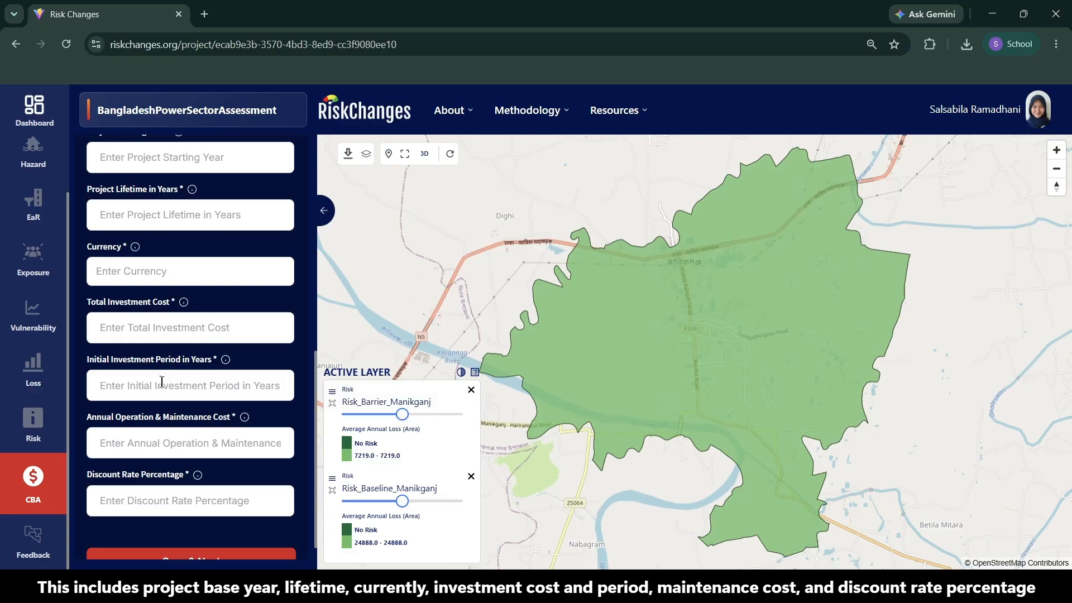
{"action": "scroll", "coordinate": [162, 382], "scroll_direction": "down", "scroll_amount": 1}
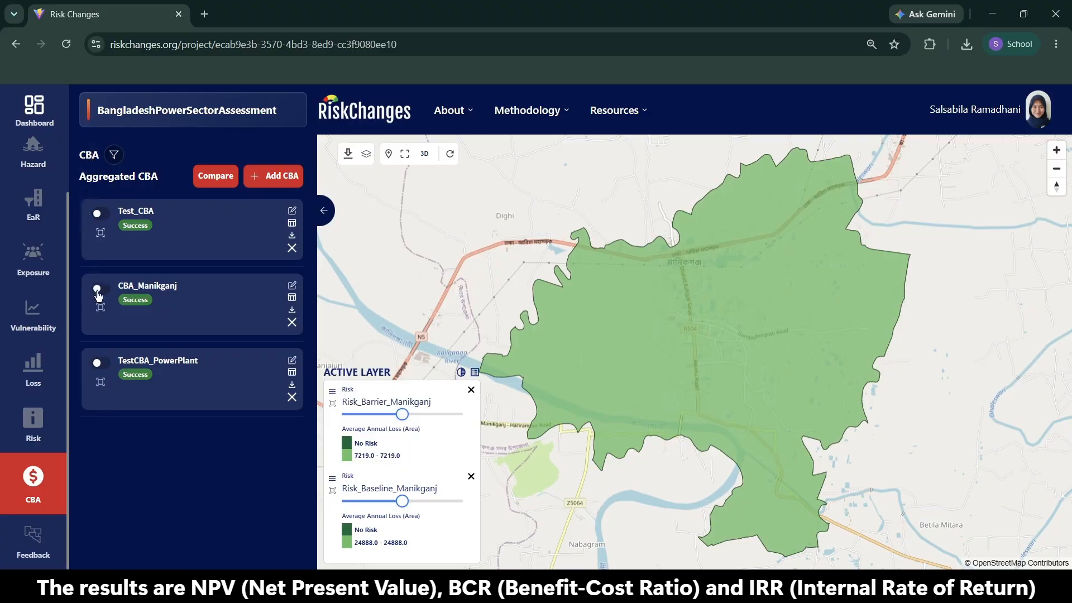
Display the CBA_Manikganj layer on the map and open its summary table of NPV, BCR and IRR.
{"action": "left_click", "coordinate": [97, 289]}
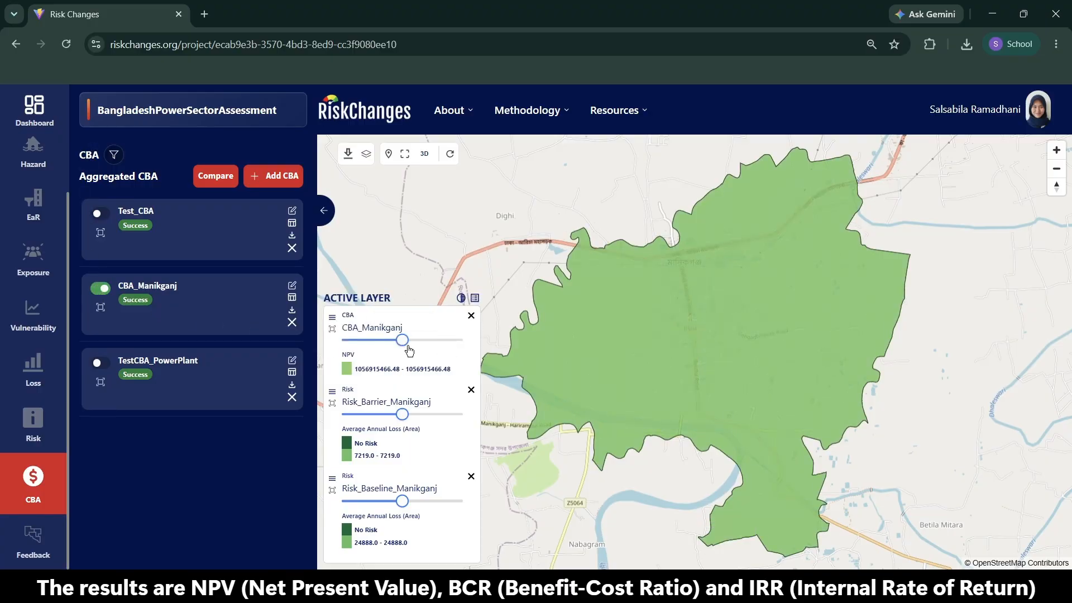
{"action": "left_click", "coordinate": [292, 298]}
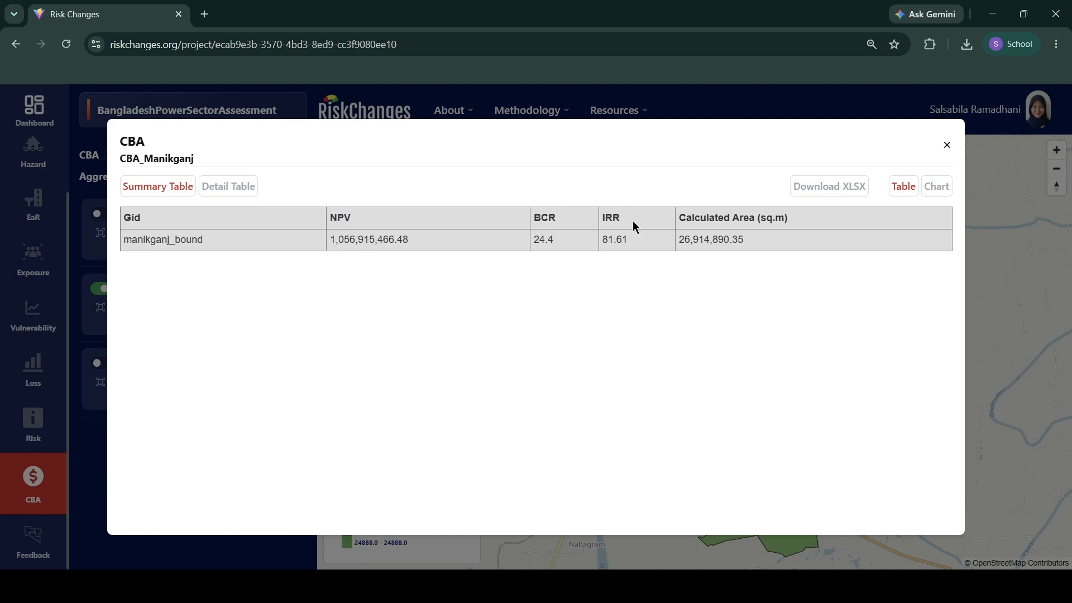
Show the CBA_Manikganj summary as a chart, displaying only BCR and only IRR in turn.
{"action": "left_click", "coordinate": [937, 186]}
{"action": "left_click", "coordinate": [449, 502]}
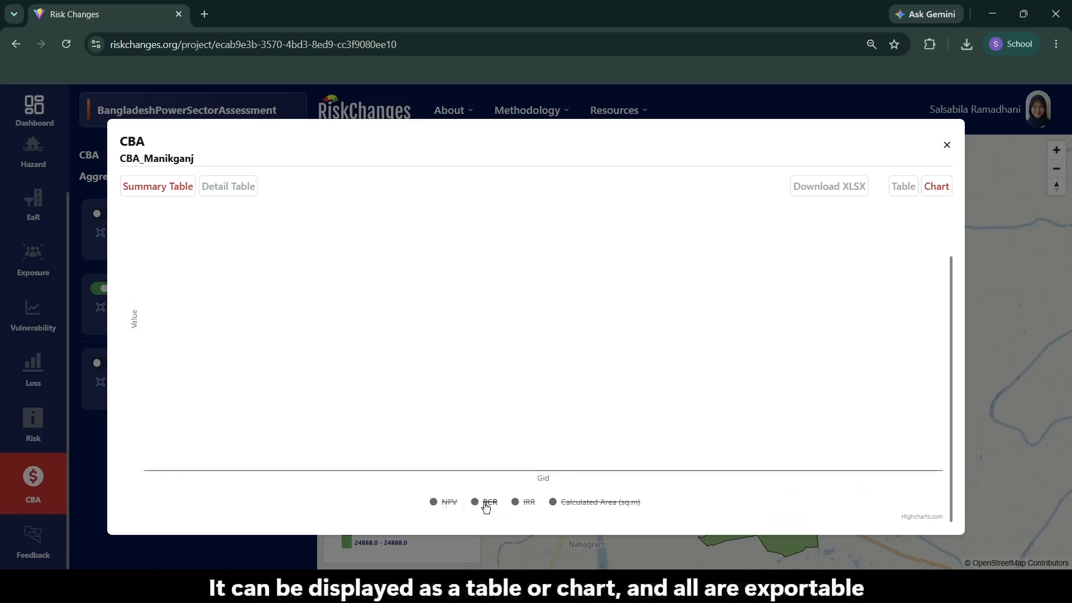
{"action": "left_click", "coordinate": [488, 503]}
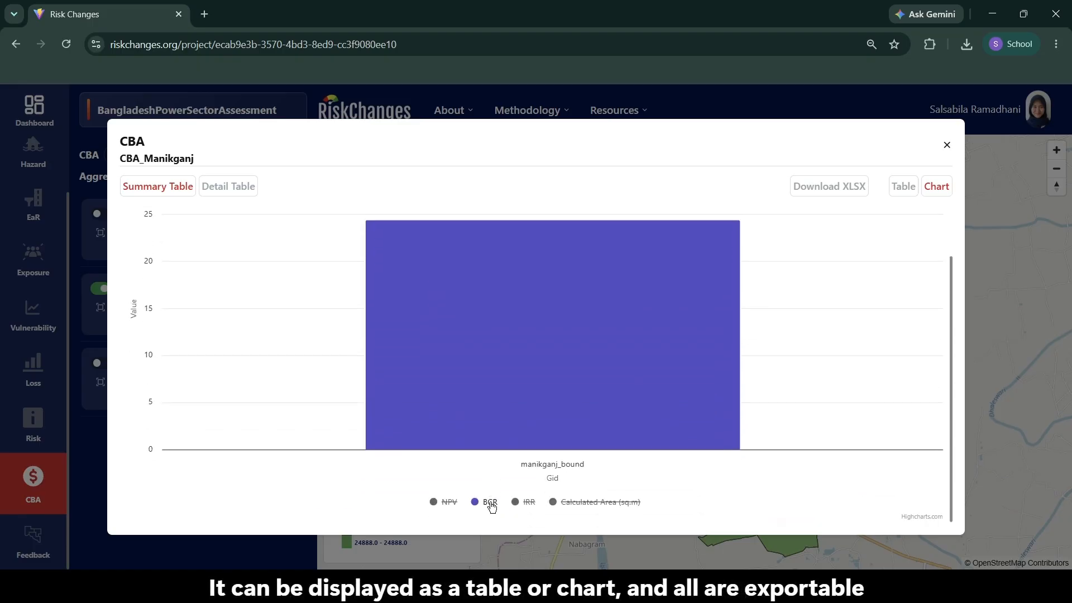
{"action": "left_click", "coordinate": [491, 507]}
{"action": "left_click", "coordinate": [525, 502]}
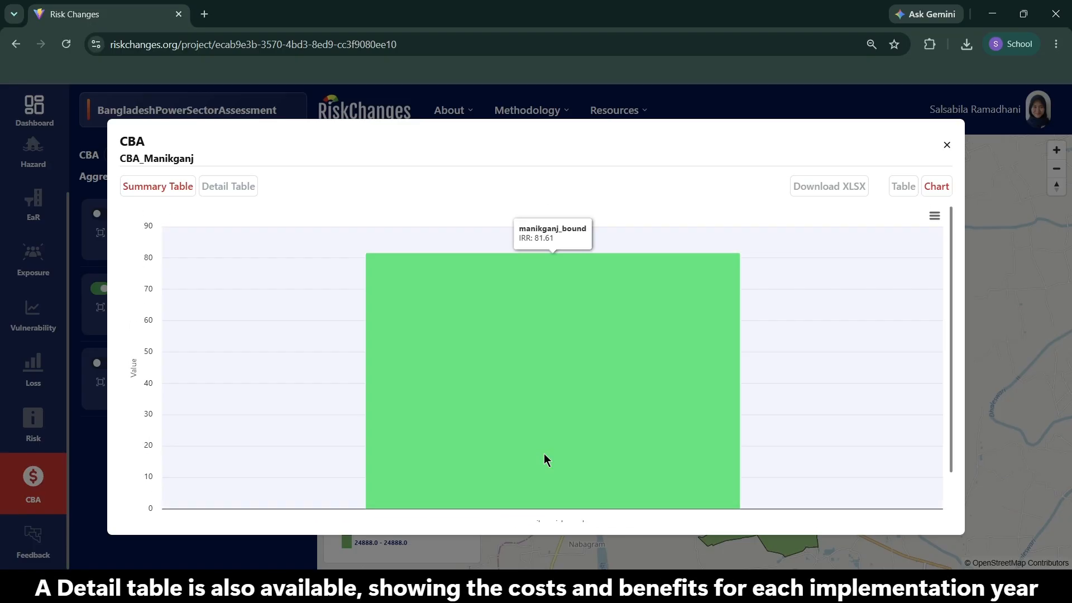
Review the CBA_Manikganj detail table of costs, benefits and present values for each implementation year.
{"action": "left_click", "coordinate": [245, 190]}
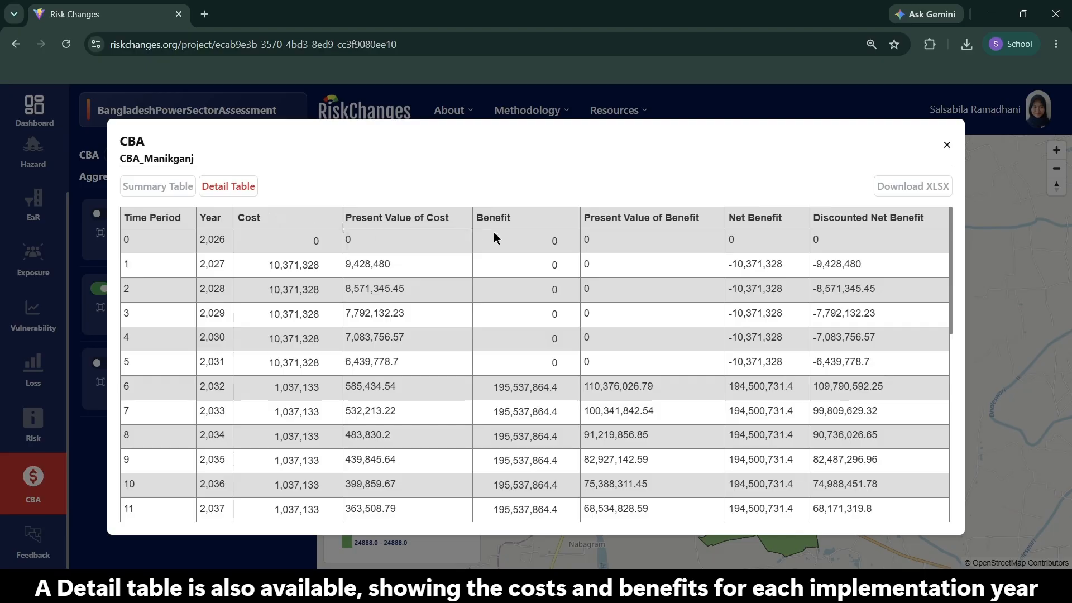
{"action": "scroll", "coordinate": [133, 307], "scroll_direction": "down", "scroll_amount": 6}
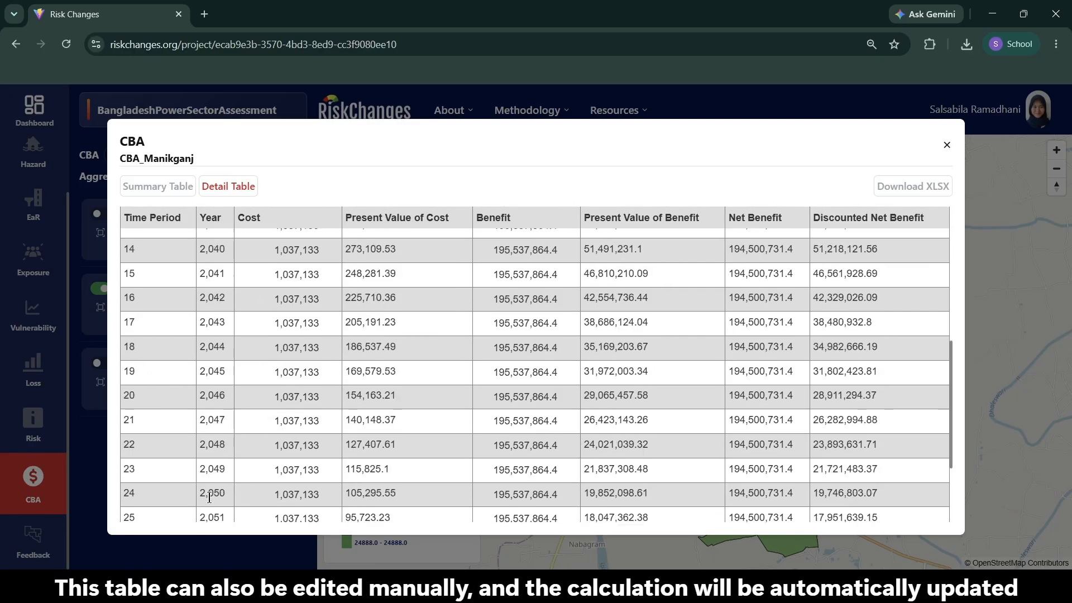
{"action": "scroll", "coordinate": [209, 497], "scroll_direction": "down", "scroll_amount": 3}
{"action": "scroll", "coordinate": [352, 319], "scroll_direction": "up", "scroll_amount": 10}
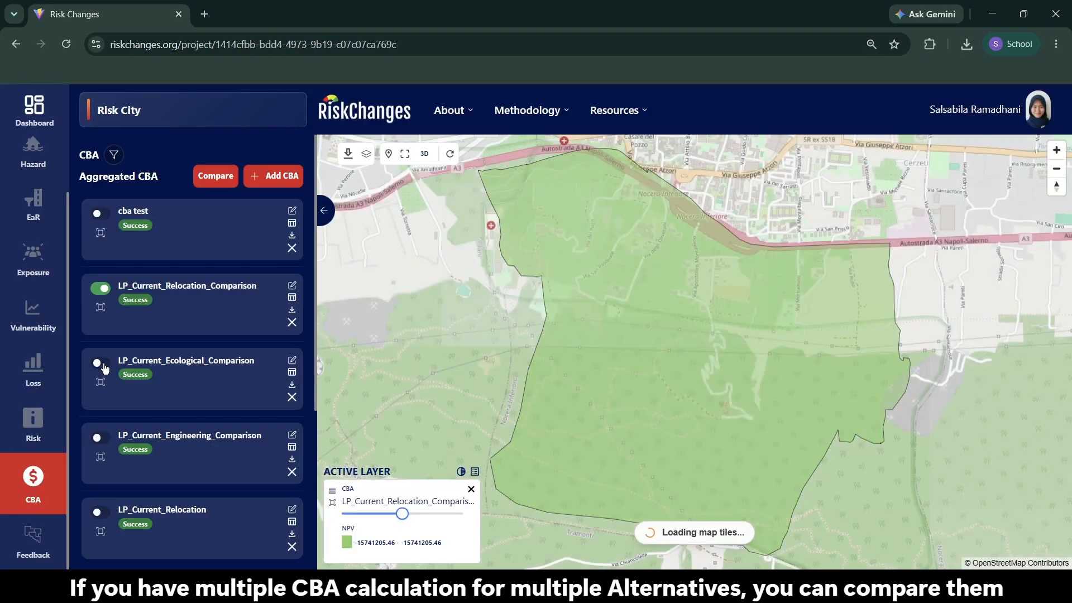
Add the LP_Current_Ecological_Comparison and LP_Current_Engineering_Comparison layers to the map and compare all active CBAs by NPV, BCR and IRR.
{"action": "left_click", "coordinate": [100, 364]}
{"action": "left_click", "coordinate": [101, 438]}
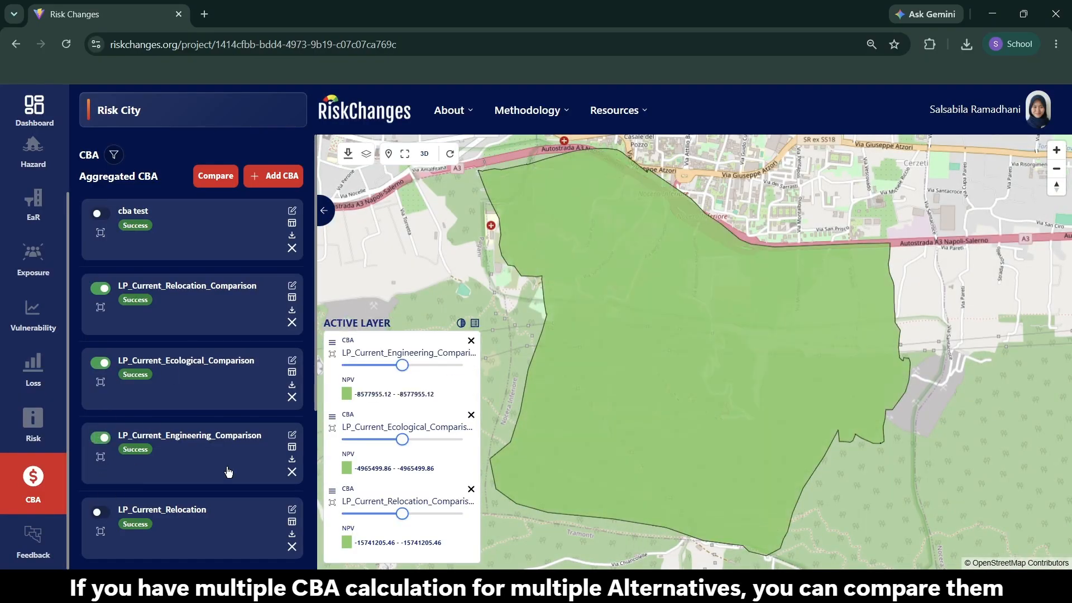
{"action": "left_click", "coordinate": [215, 176]}
{"action": "left_click", "coordinate": [166, 202]}
{"action": "left_click", "coordinate": [207, 203]}
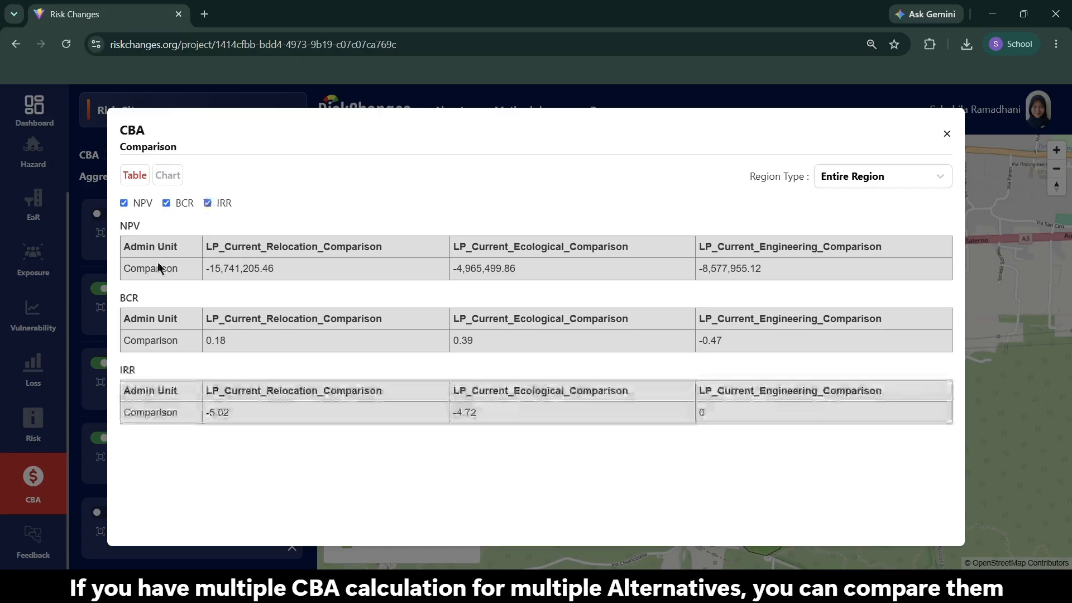
View the CBA comparison as charts, return to the tables and leave the region type on Entire Region.
{"action": "left_click", "coordinate": [159, 185]}
{"action": "scroll", "coordinate": [480, 359], "scroll_direction": "down", "scroll_amount": 10}
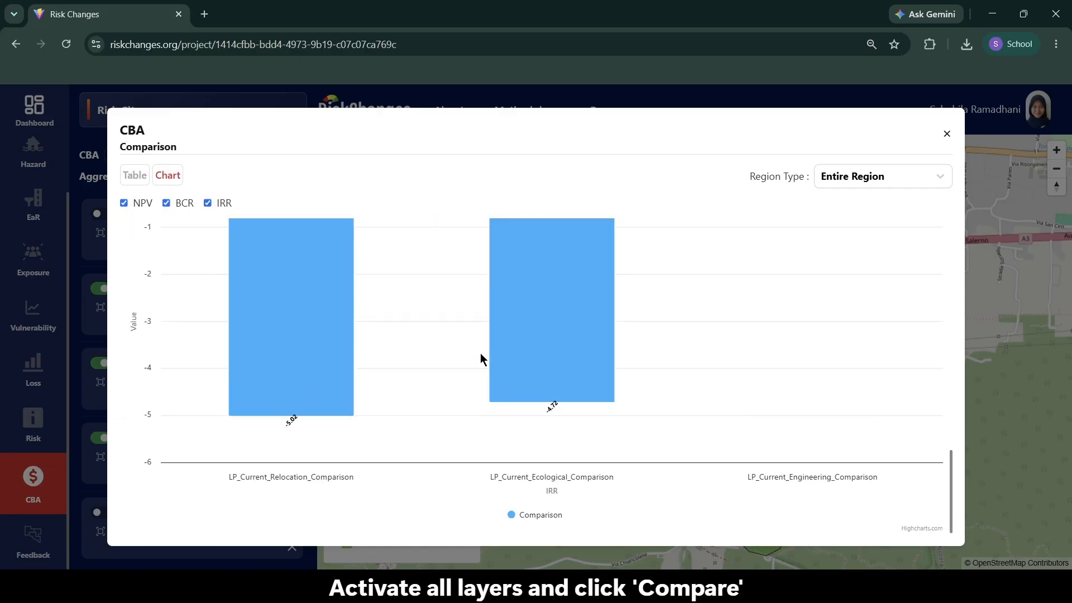
{"action": "left_click", "coordinate": [136, 176]}
{"action": "left_click", "coordinate": [838, 183]}
{"action": "left_click", "coordinate": [843, 230]}
{"action": "left_click", "coordinate": [864, 323]}
{"action": "left_click", "coordinate": [861, 365]}
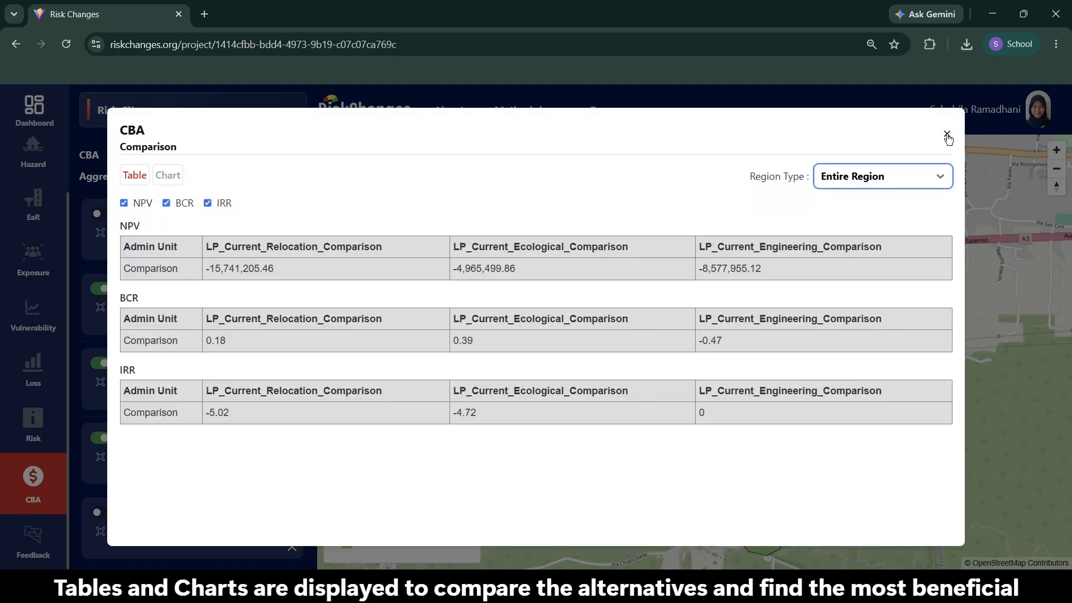
Close the comparison and replace the three comparison layers on the map with LP_Current_Relocation, LP_Current_Engineering and LP_Current_Ecological.
{"action": "left_click", "coordinate": [948, 136]}
{"action": "left_click", "coordinate": [103, 289]}
{"action": "left_click", "coordinate": [102, 363]}
{"action": "left_click", "coordinate": [103, 438]}
{"action": "scroll", "coordinate": [122, 331], "scroll_direction": "down", "scroll_amount": 5}
{"action": "left_click", "coordinate": [103, 285]}
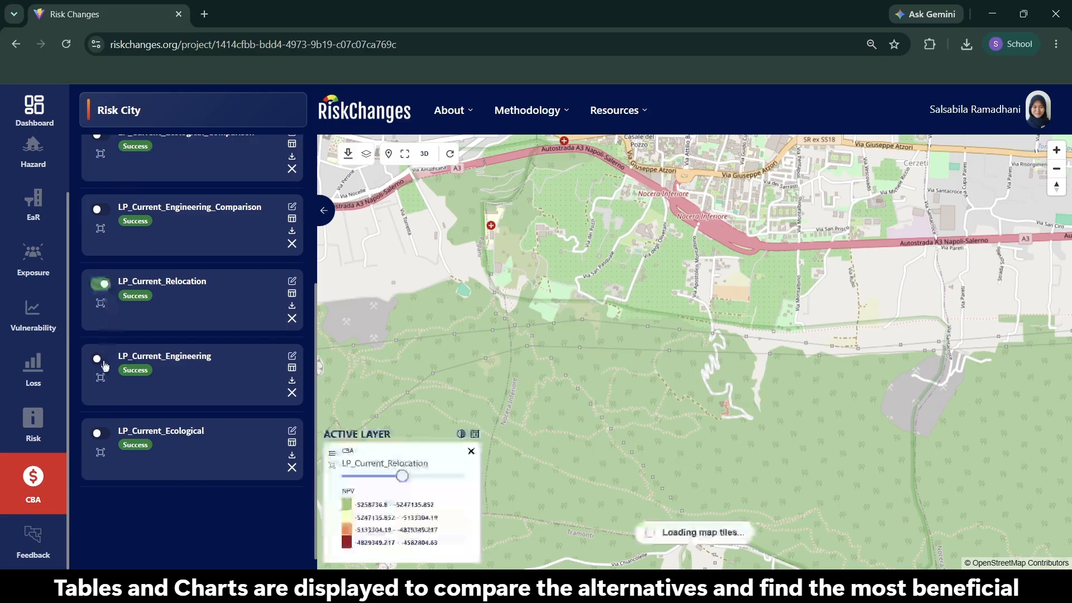
{"action": "left_click", "coordinate": [102, 359]}
{"action": "left_click", "coordinate": [103, 433]}
{"action": "scroll", "coordinate": [193, 192], "scroll_direction": "up", "scroll_amount": 5}
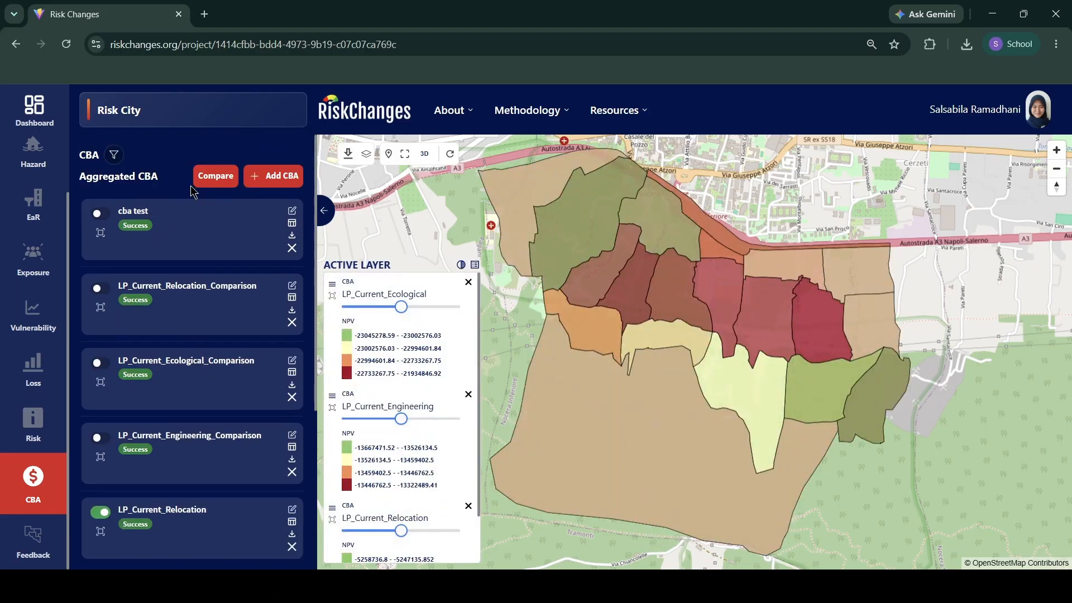
Compare the active CBA layers with region type Per Admin Units, including NPV, BCR and IRR.
{"action": "left_click", "coordinate": [202, 178]}
{"action": "left_click", "coordinate": [871, 328]}
{"action": "left_click", "coordinate": [855, 383]}
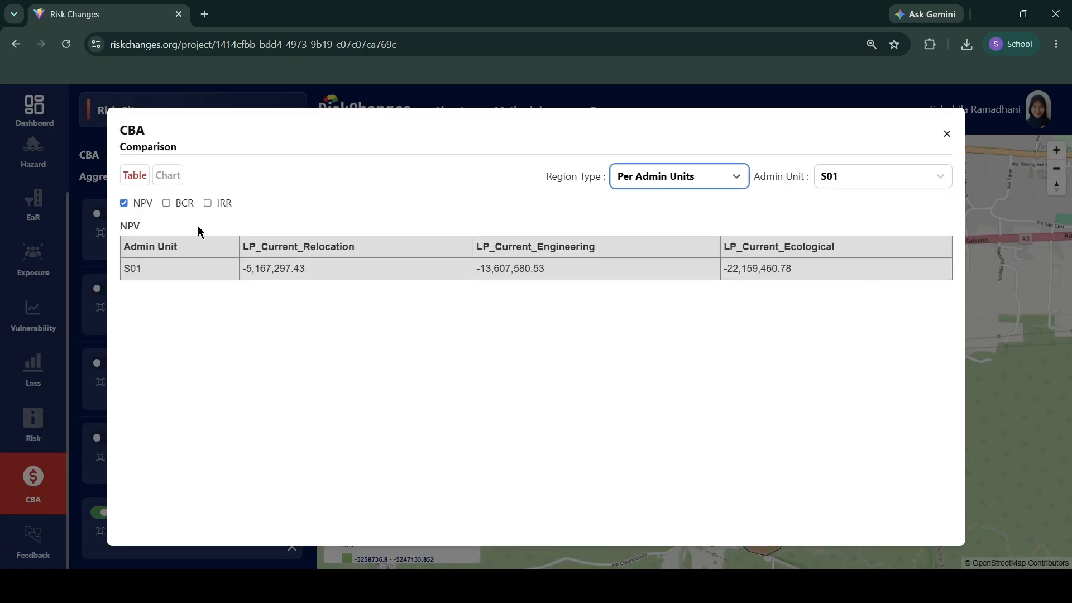
{"action": "left_click", "coordinate": [166, 203]}
{"action": "left_click", "coordinate": [207, 203]}
Compare the alternatives for admin units S05 and S14, view the S14 charts and close the comparison.
{"action": "left_click", "coordinate": [871, 176]}
{"action": "left_click", "coordinate": [860, 307]}
{"action": "left_click", "coordinate": [863, 184]}
{"action": "scroll", "coordinate": [869, 315], "scroll_direction": "down", "scroll_amount": 2}
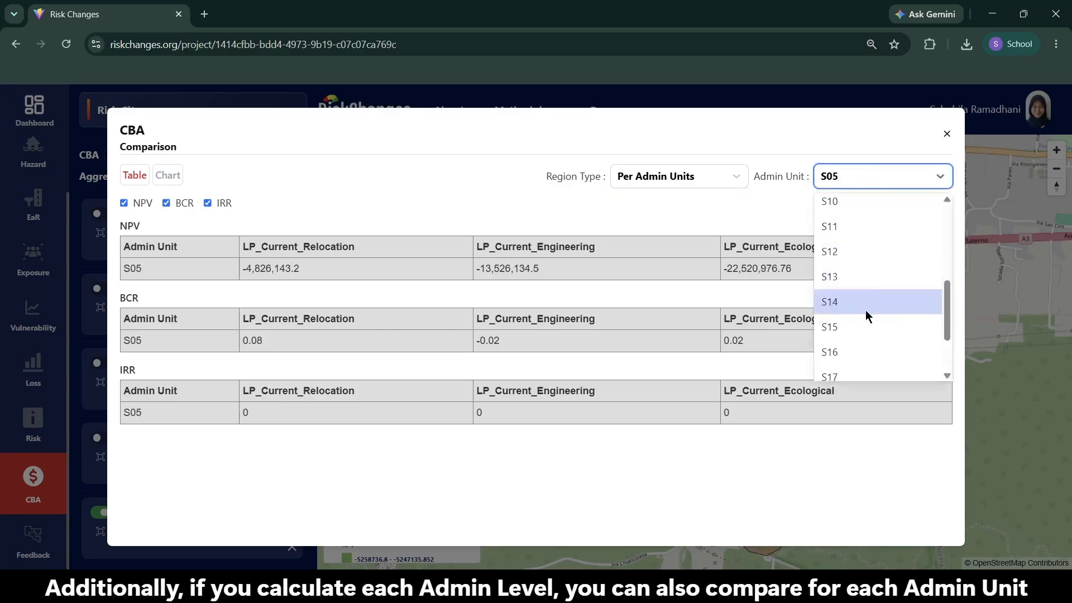
{"action": "left_click", "coordinate": [867, 316]}
{"action": "left_click", "coordinate": [171, 176]}
{"action": "scroll", "coordinate": [323, 302], "scroll_direction": "down", "scroll_amount": 3}
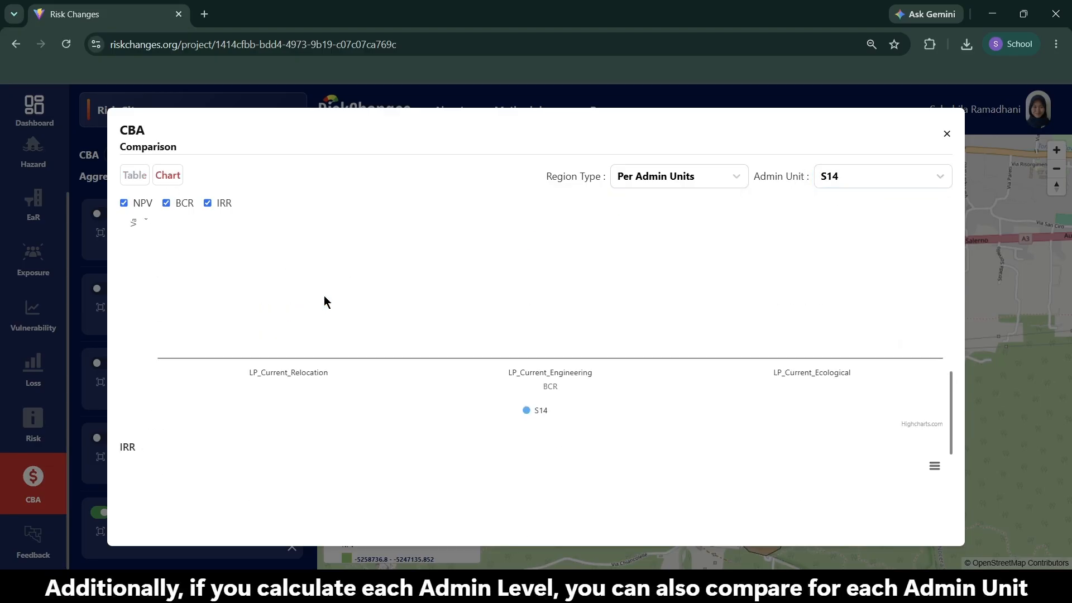
{"action": "left_click", "coordinate": [947, 134]}
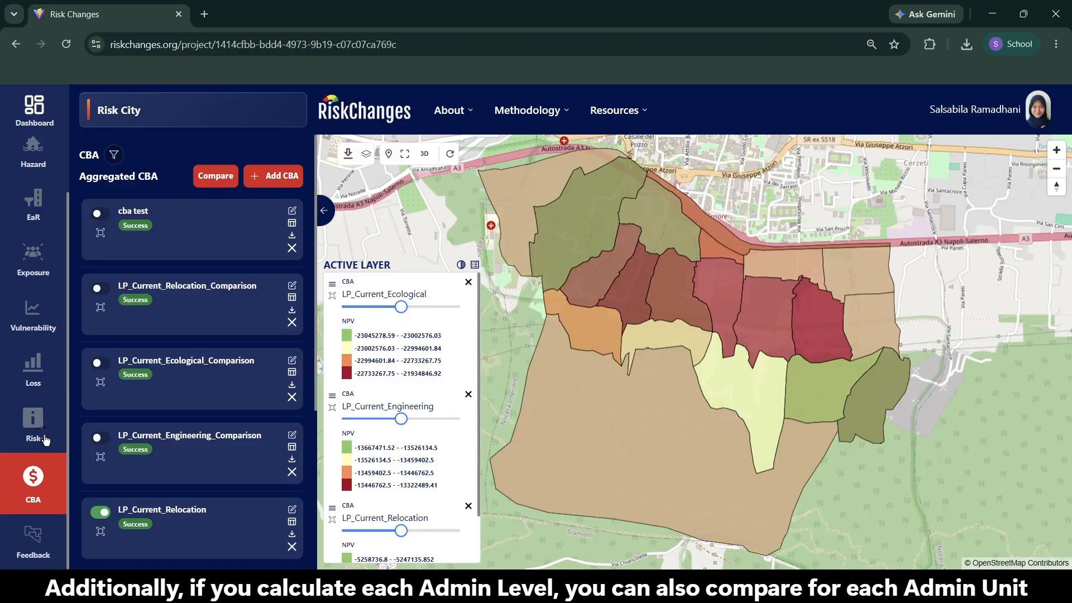
Browse the project's feedback list, start a new feedback entry, review its blank fields and try to save it.
{"action": "left_click", "coordinate": [43, 538]}
{"action": "scroll", "coordinate": [207, 363], "scroll_direction": "down", "scroll_amount": 5}
{"action": "scroll", "coordinate": [206, 363], "scroll_direction": "up", "scroll_amount": 5}
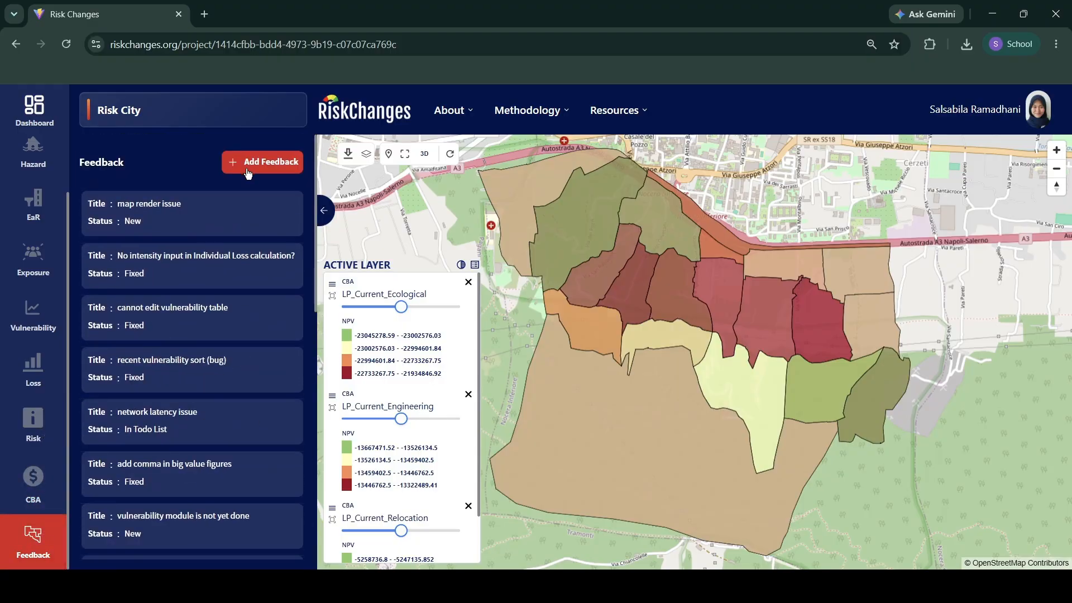
{"action": "left_click", "coordinate": [267, 160]}
{"action": "scroll", "coordinate": [176, 310], "scroll_direction": "down", "scroll_amount": 3}
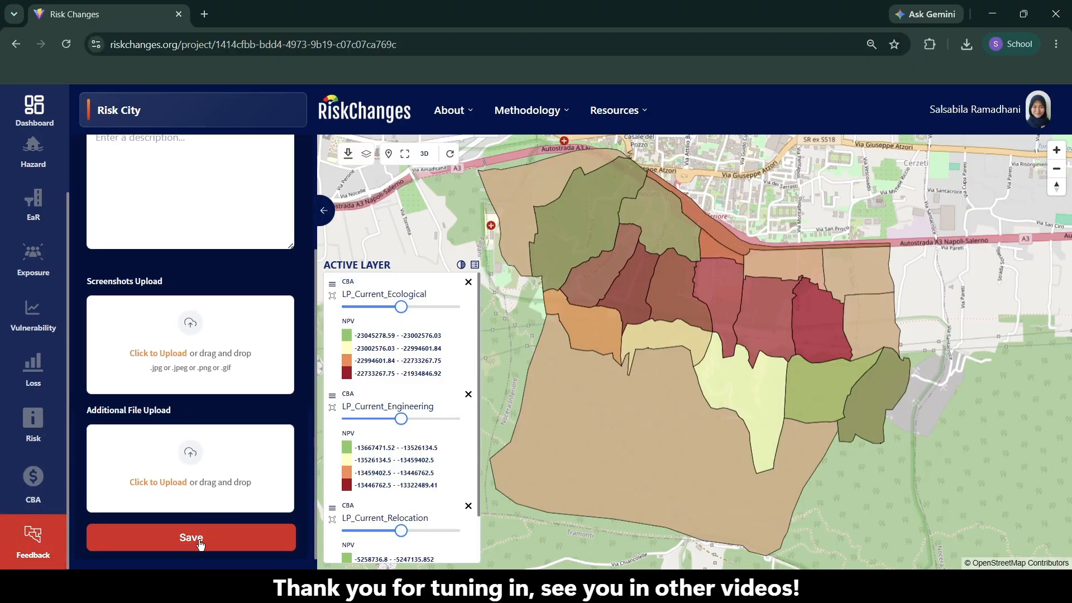
{"action": "left_click", "coordinate": [191, 537]}
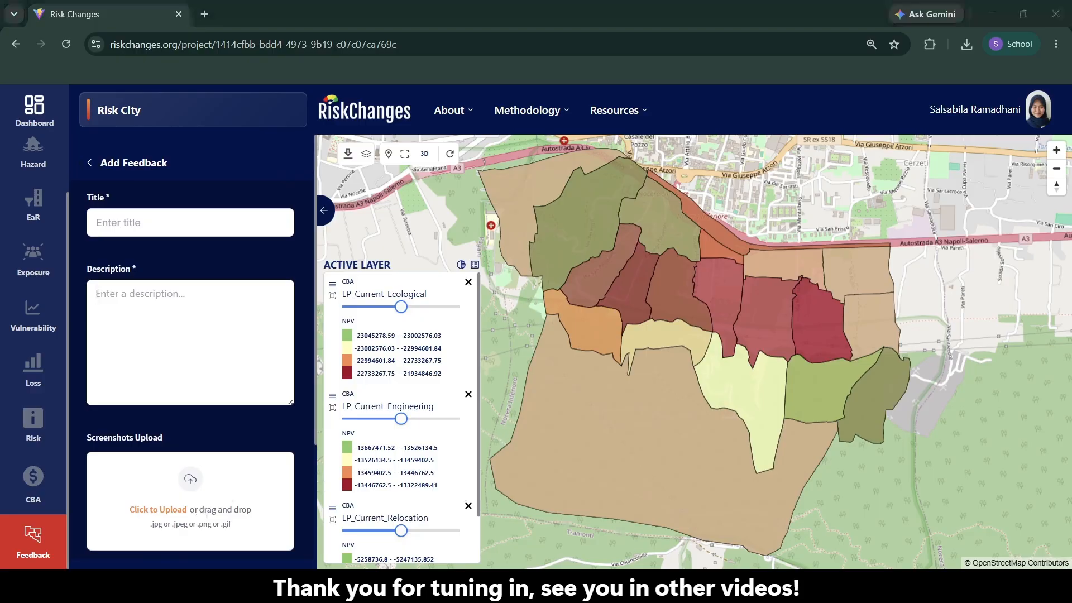